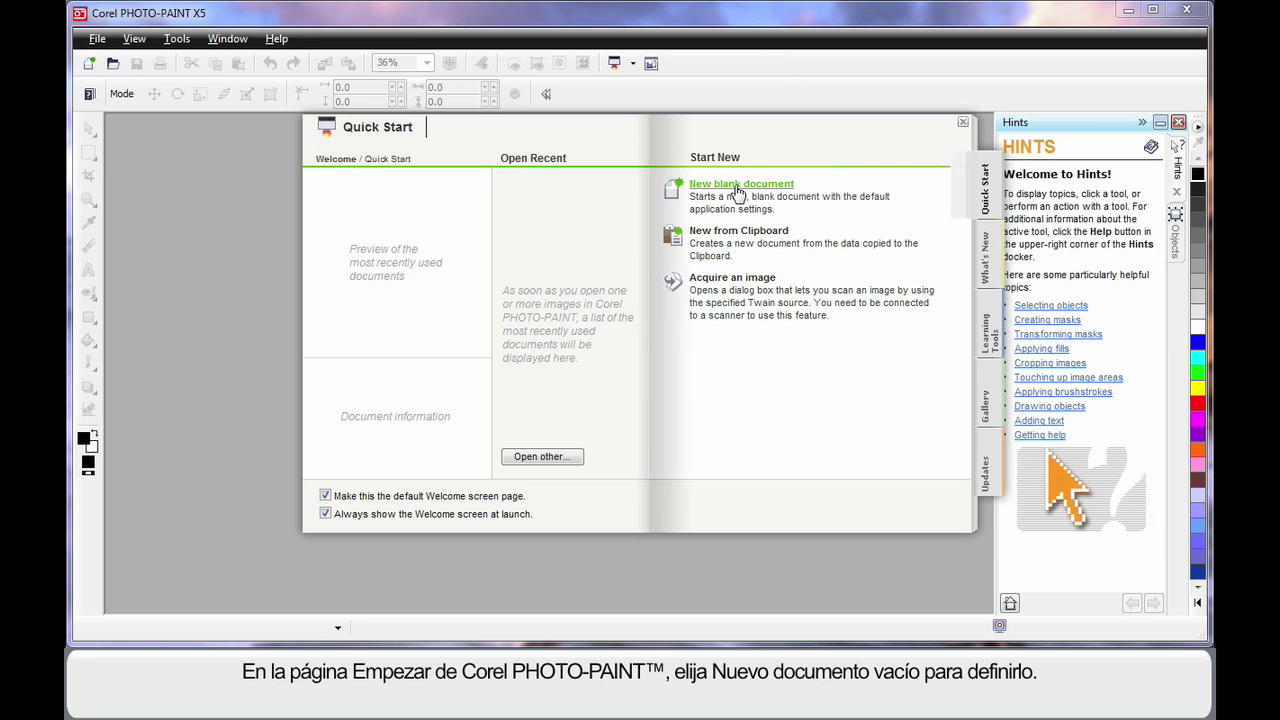
Start a new blank 100×150 mm image with a resolution of 300 dpi.
left_click(737, 188)
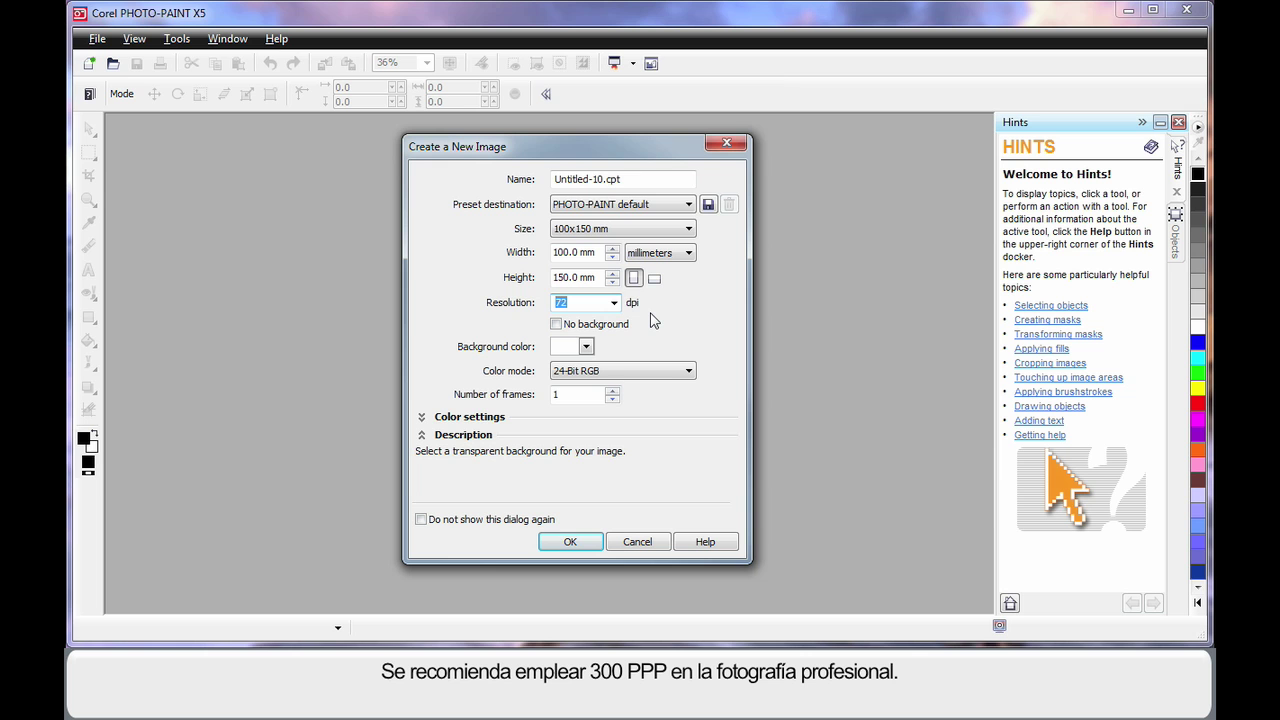
type("3")
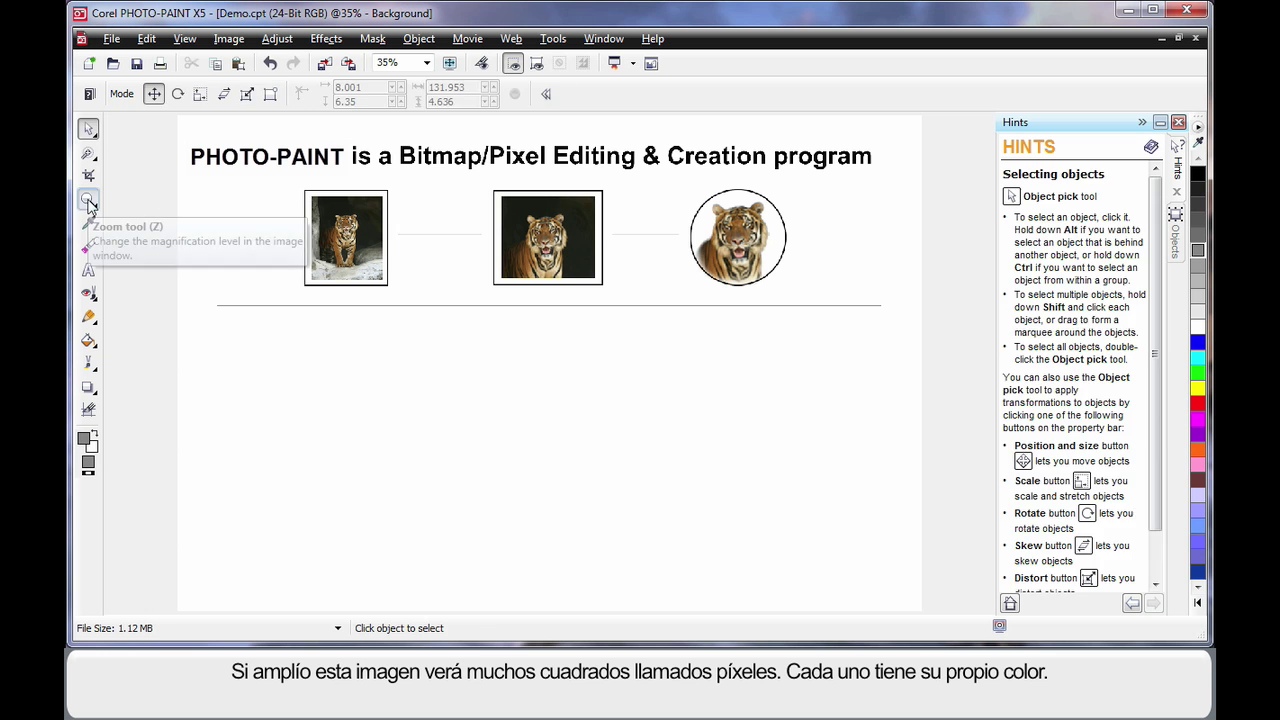
Switch to the Zoom tool to view the Demo image with its three tiger pictures.
left_click(89, 203)
left_click_drag(709, 212, 731, 234)
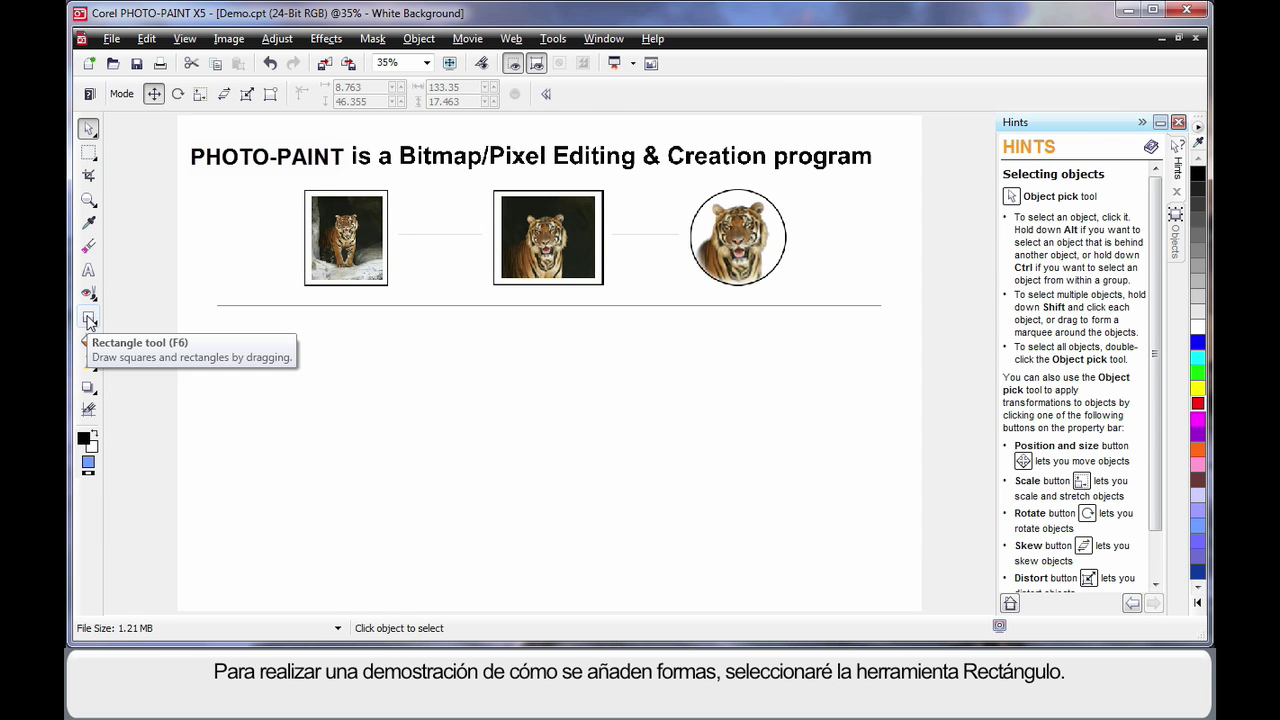
left_click(88, 318)
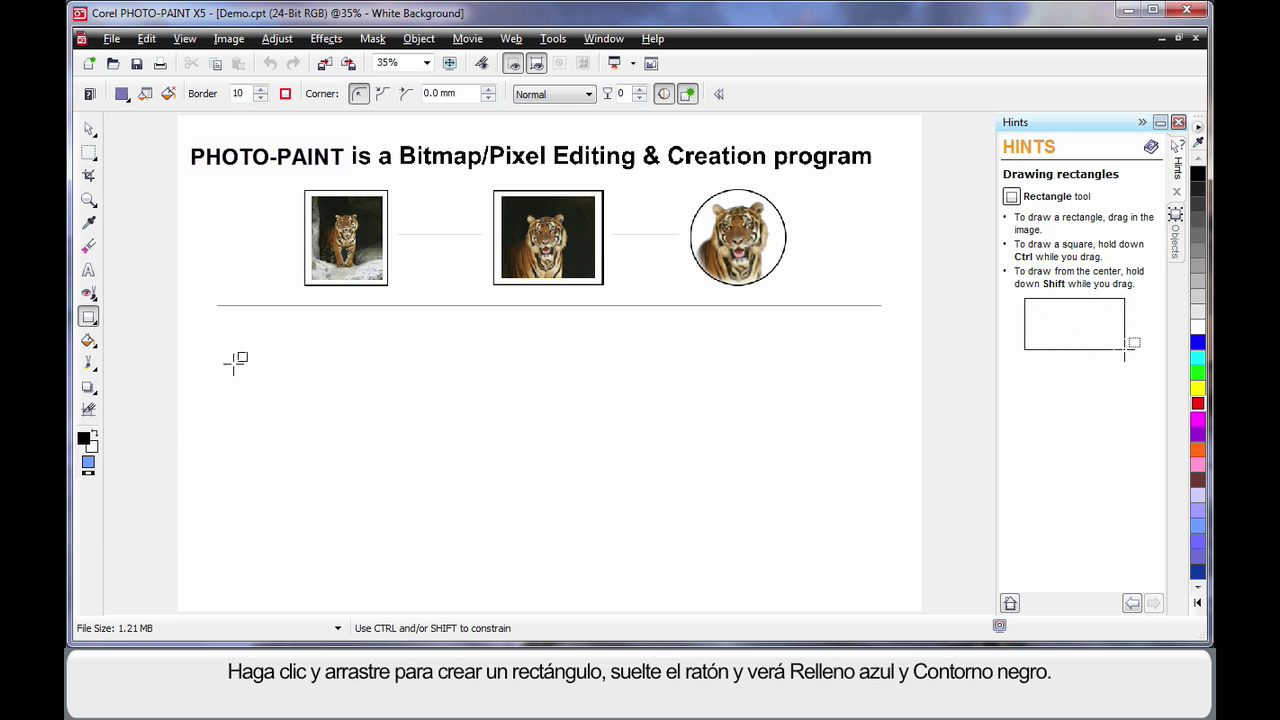
Draw a wide blue rectangle with a black outline below the divider line.
left_click_drag(220, 345, 887, 427)
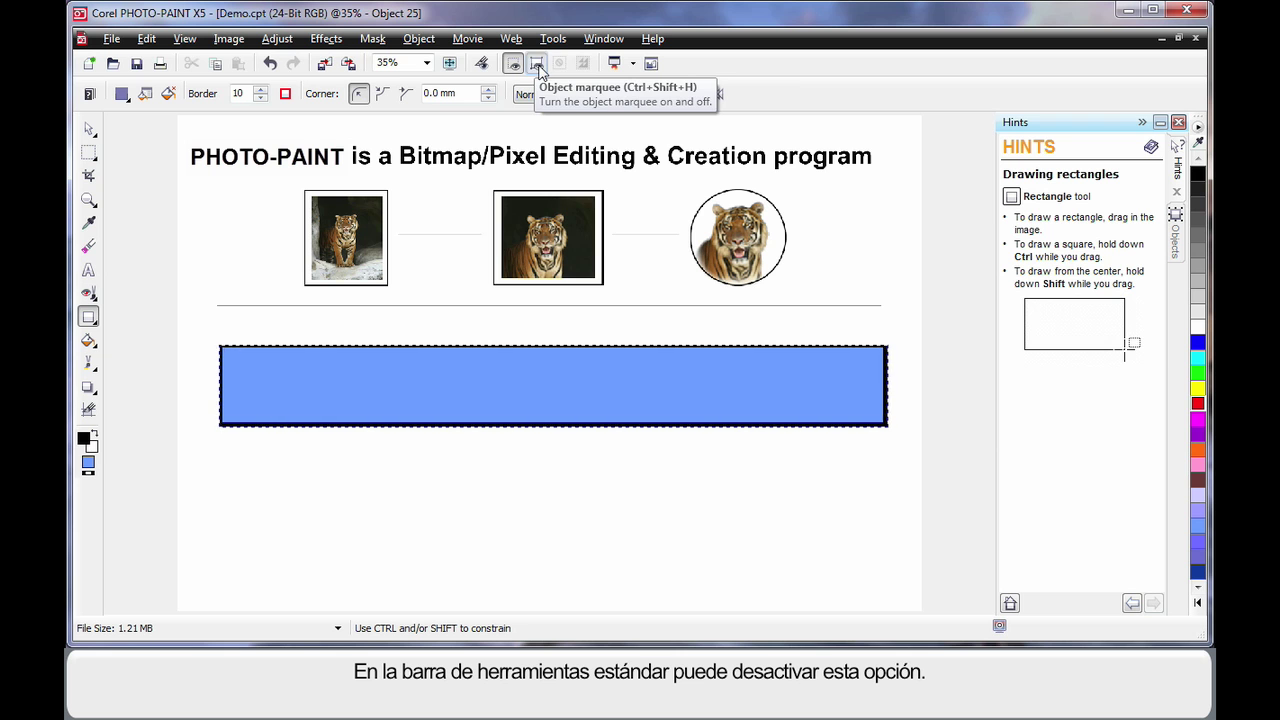
Turn off the Object marquee, then select and remove the blue rectangle.
left_click(538, 66)
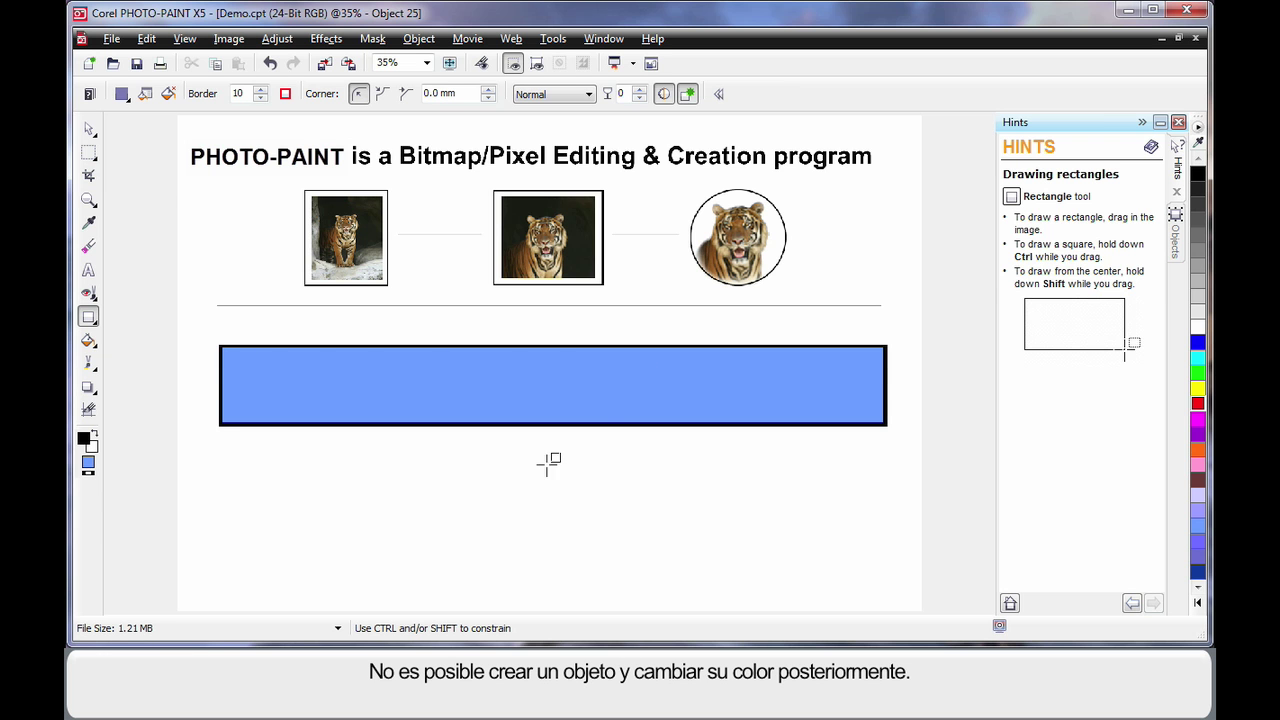
left_click(89, 128)
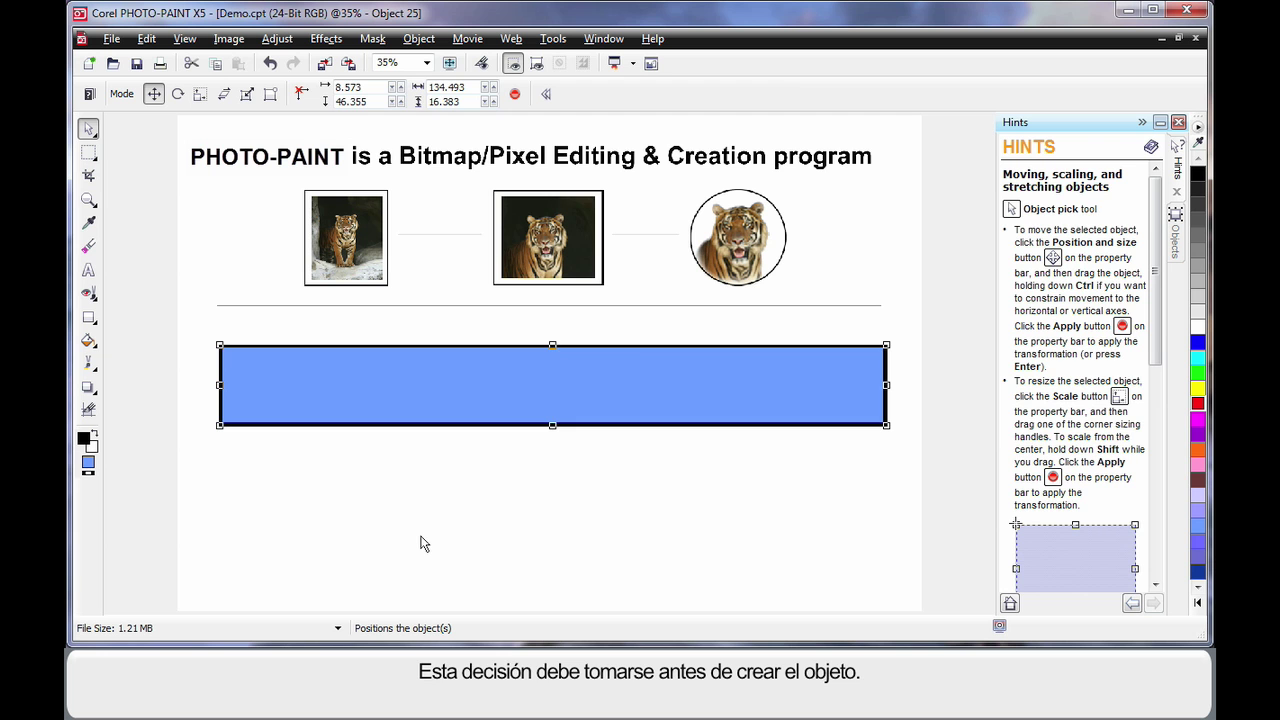
key("ctrl+z")
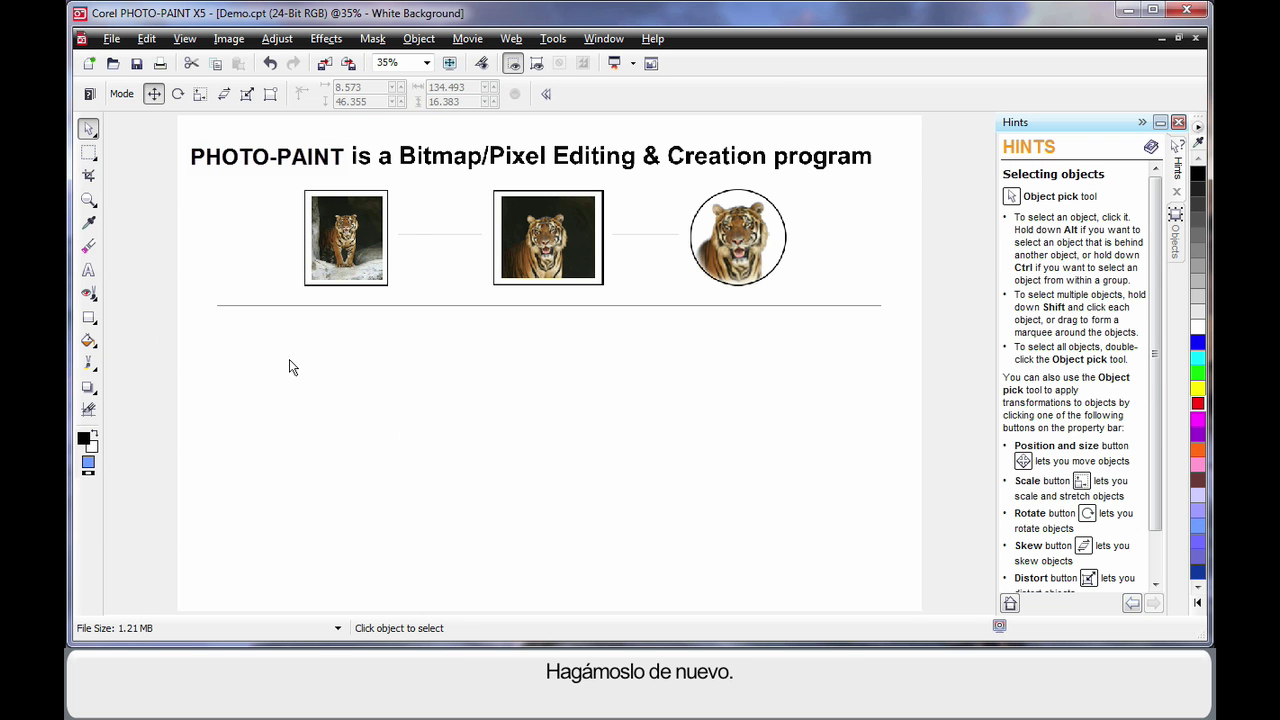
Choose the Ellipse tool with a border width of 10 and bring up the foreground colour settings.
left_click(93, 322)
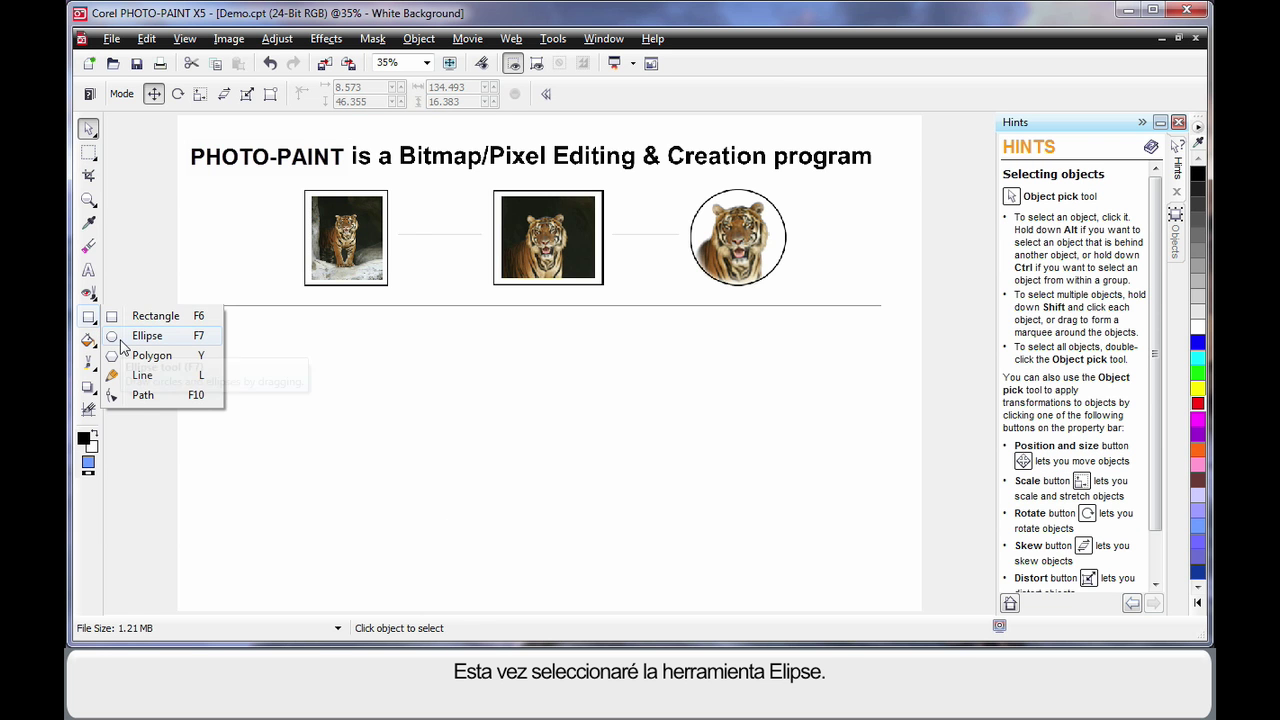
left_click(121, 340)
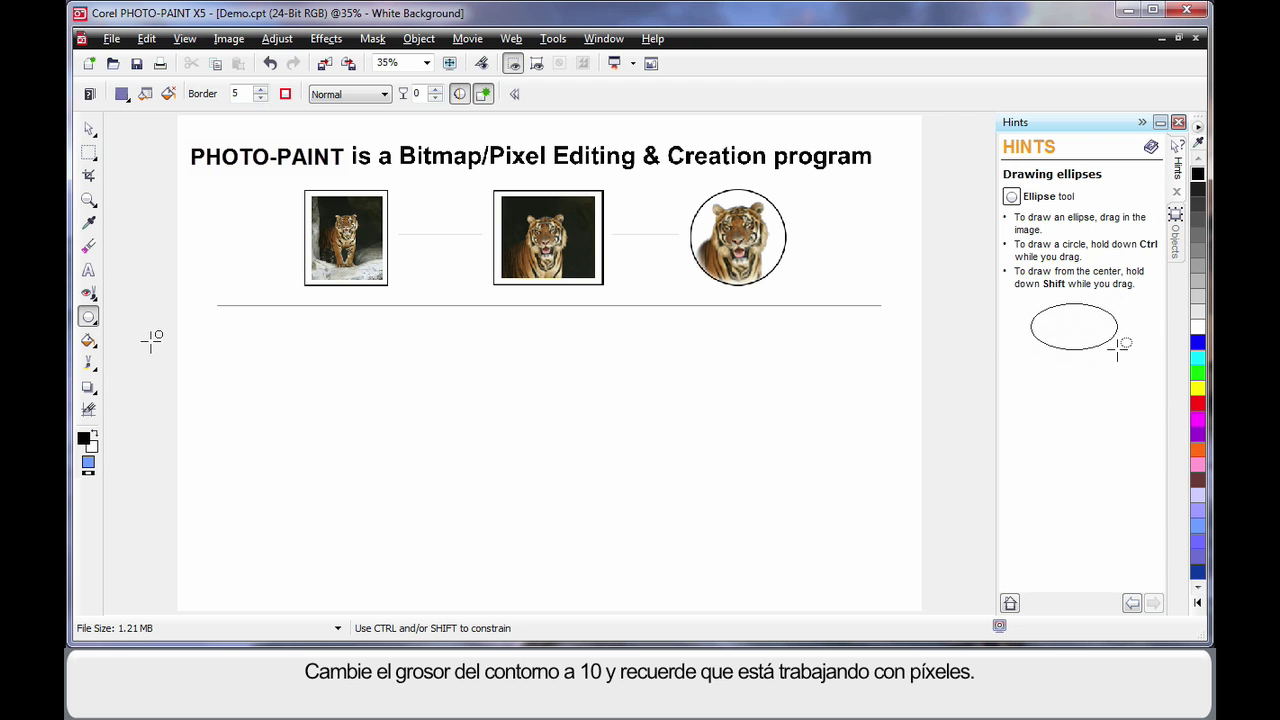
double_click(238, 93)
type("10")
double_click(88, 442)
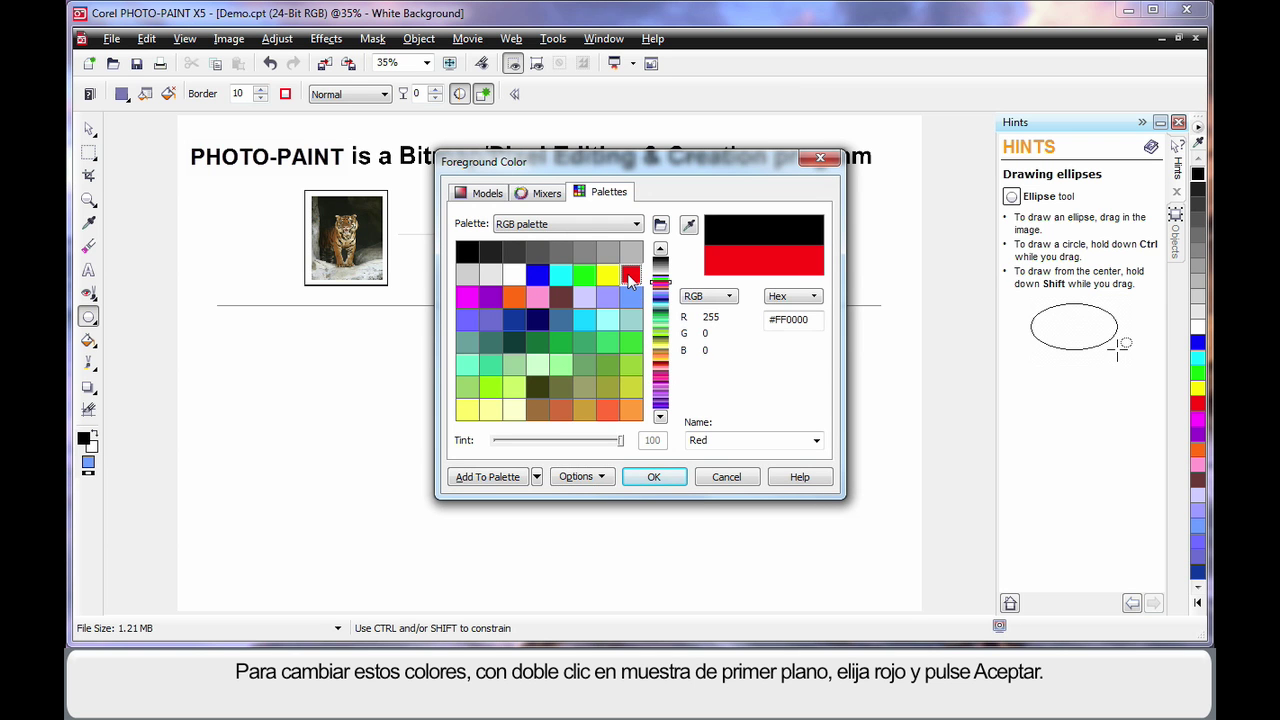
Set the fill colour to pure blue (#0000FF) and the foreground colour to black.
left_click(654, 477)
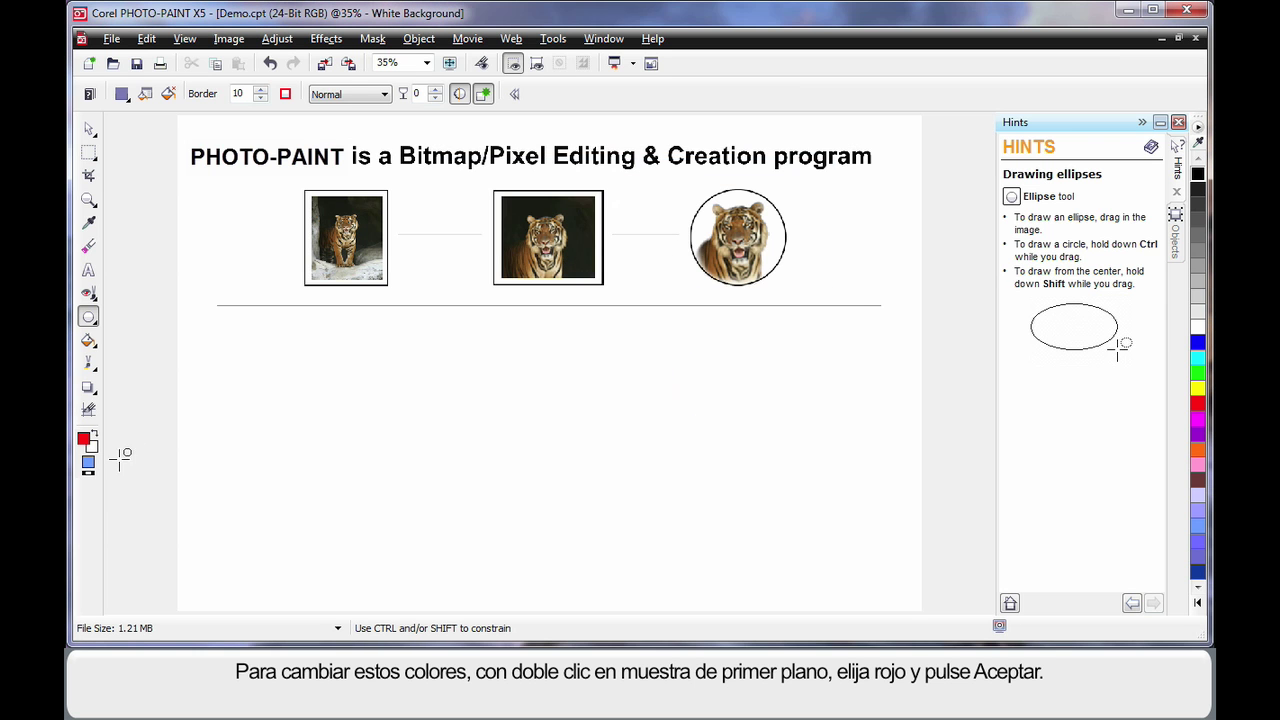
double_click(88, 463)
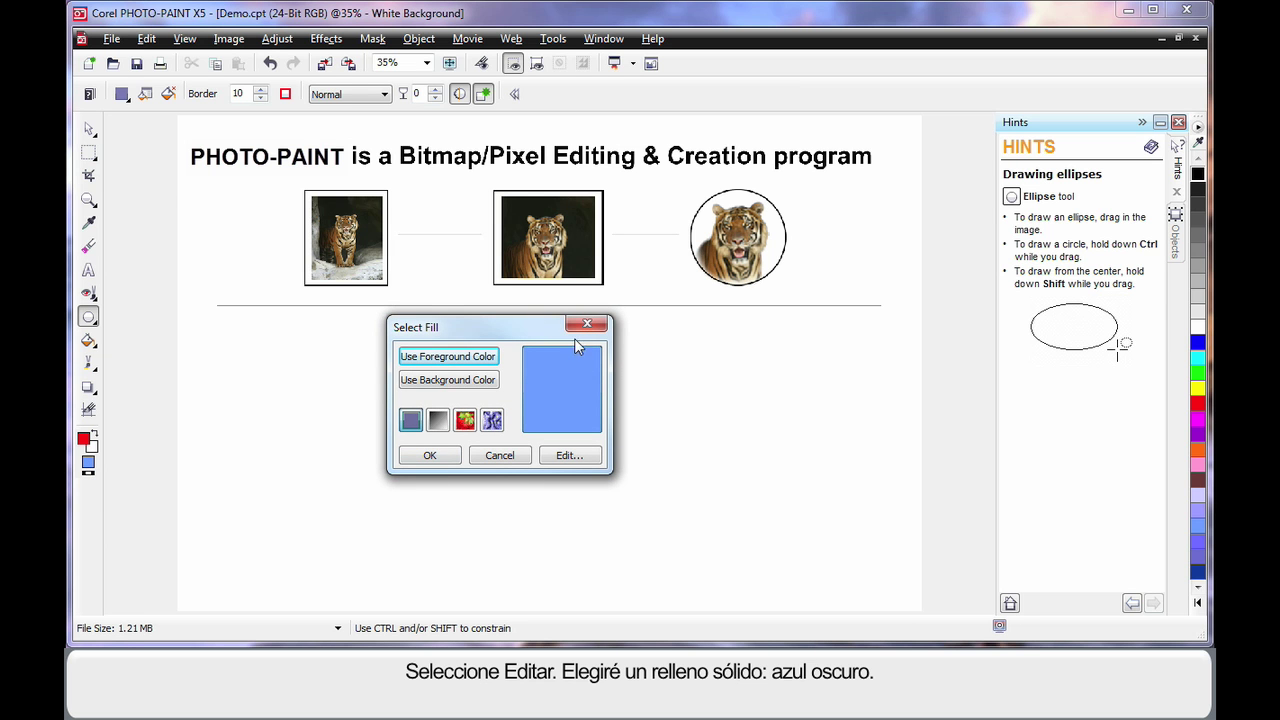
left_click(568, 455)
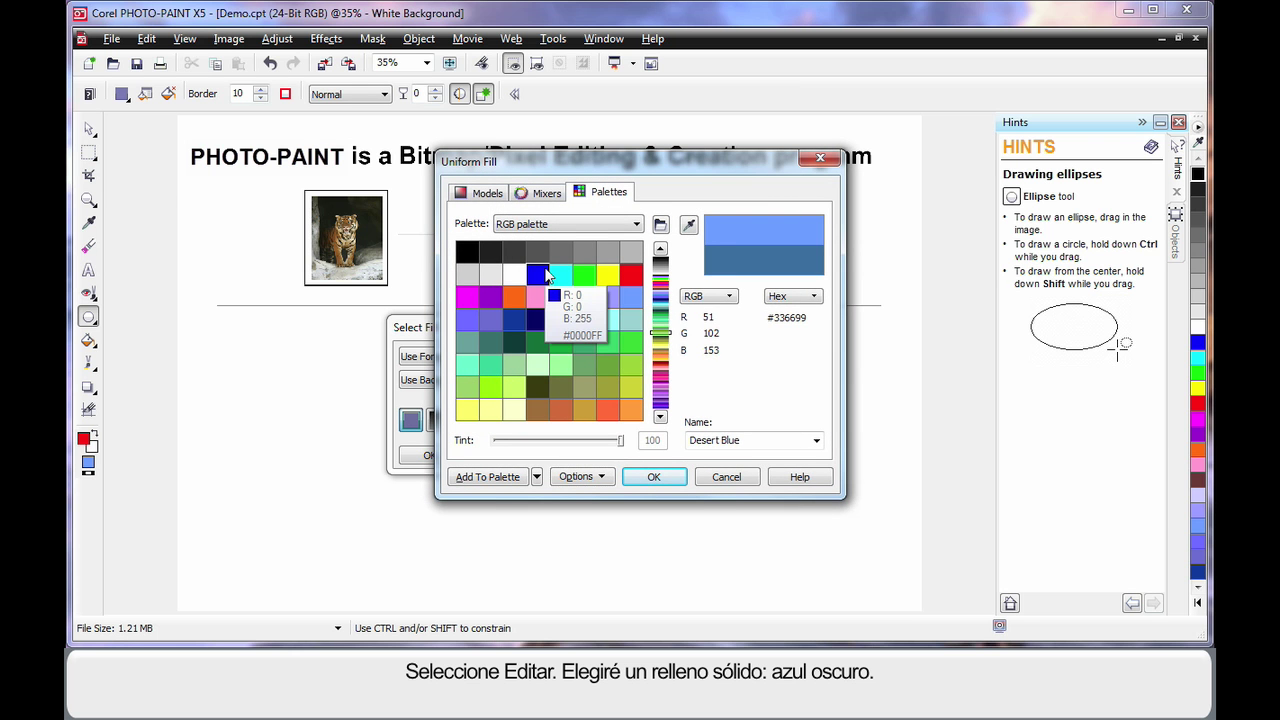
left_click(538, 277)
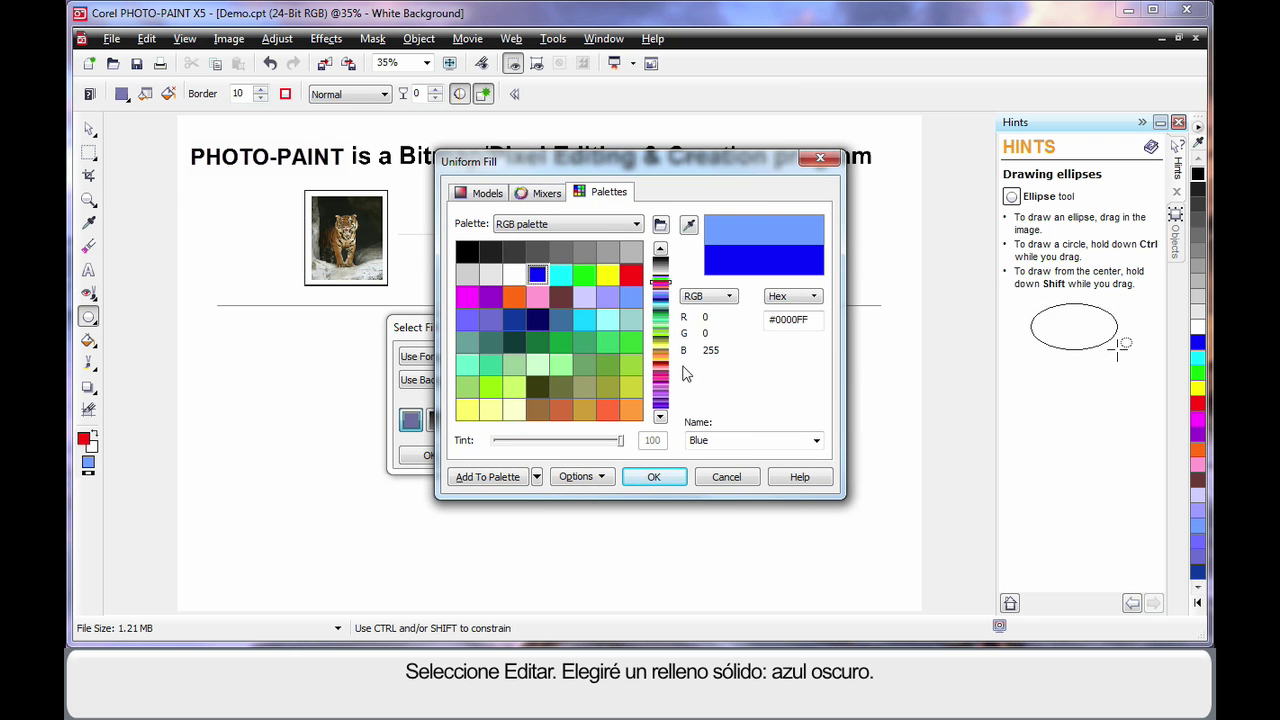
left_click(654, 477)
left_click(428, 456)
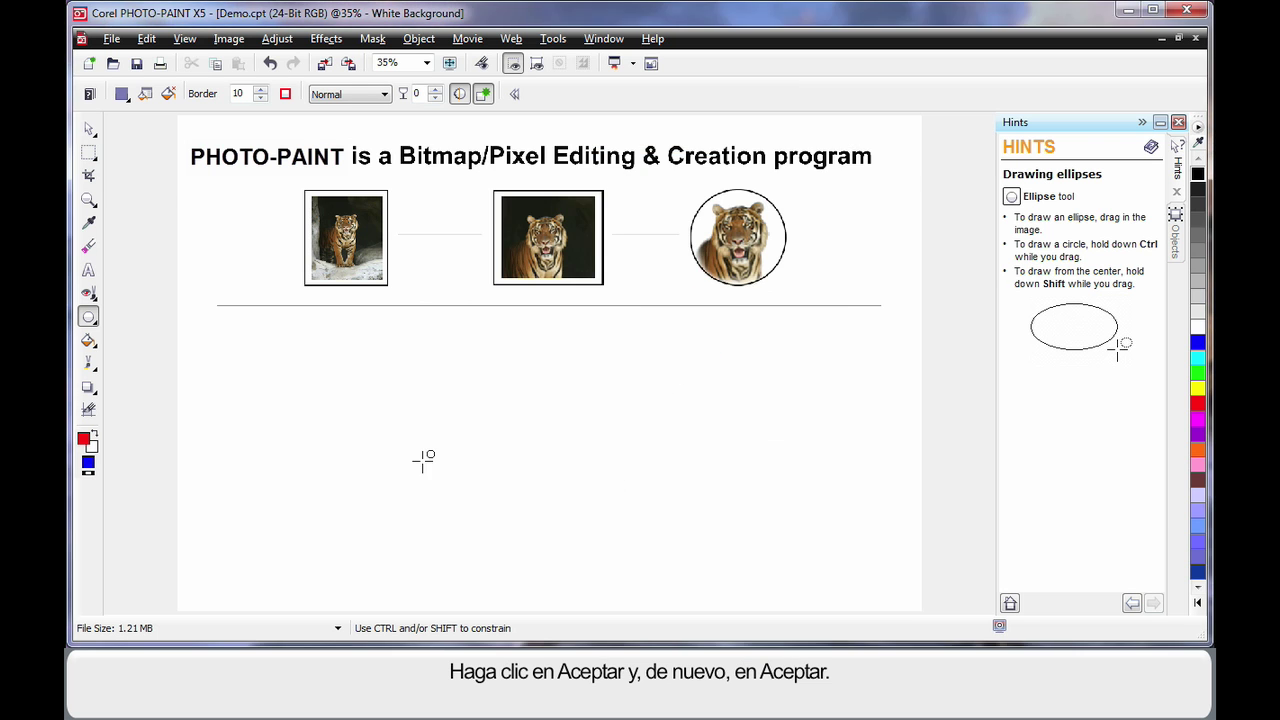
left_click(1198, 190)
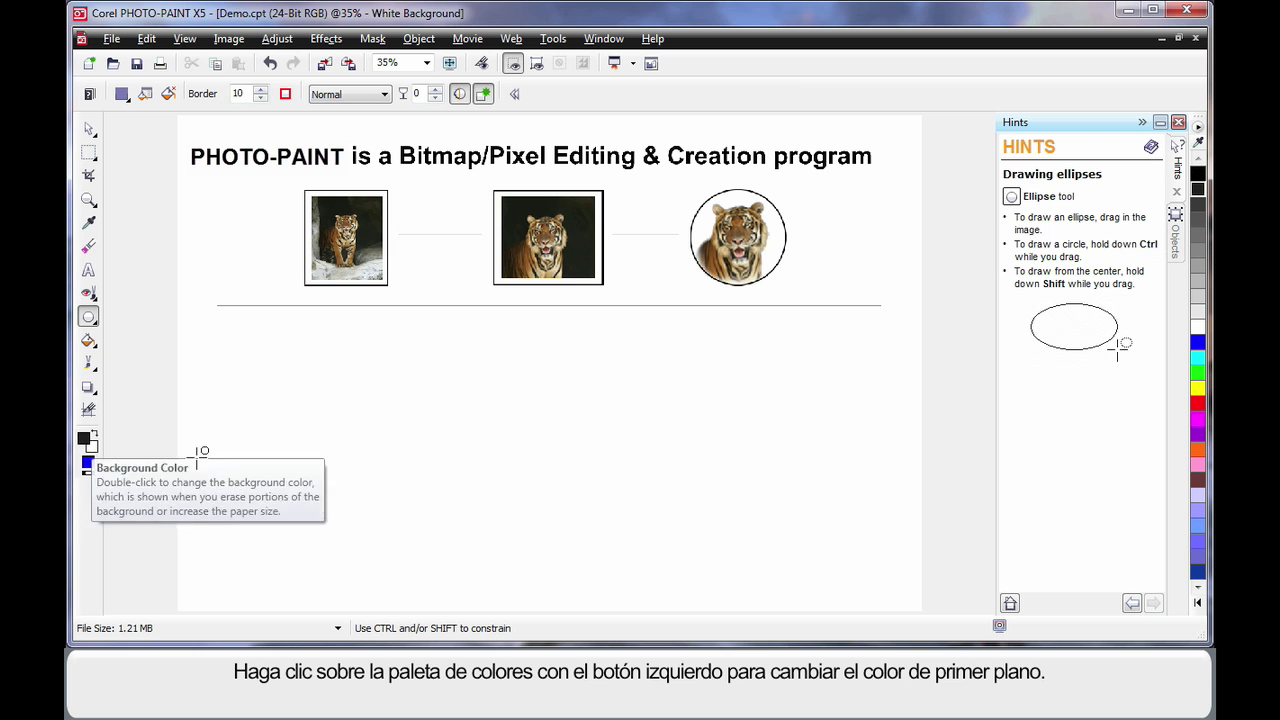
Set the fill to green and draw a large ellipse below the tiger pictures.
right_click(1198, 374)
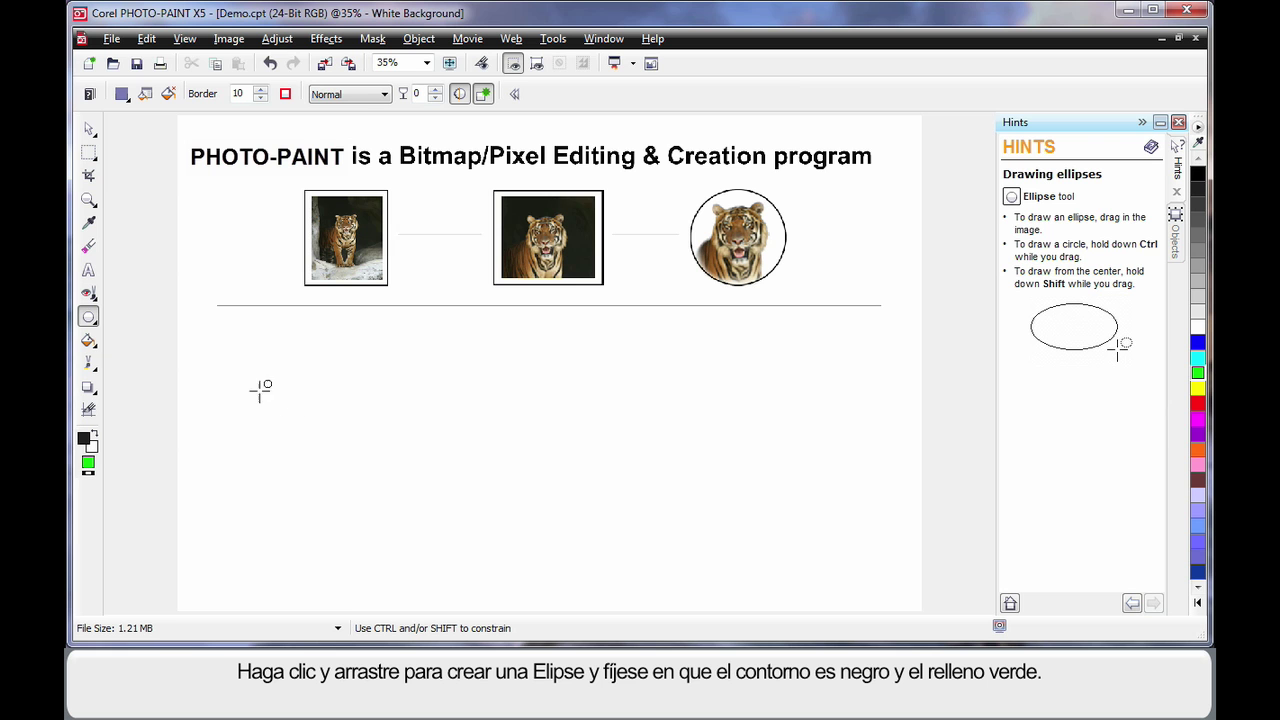
left_click_drag(231, 349, 331, 431)
left_click_drag(875, 508, 882, 508)
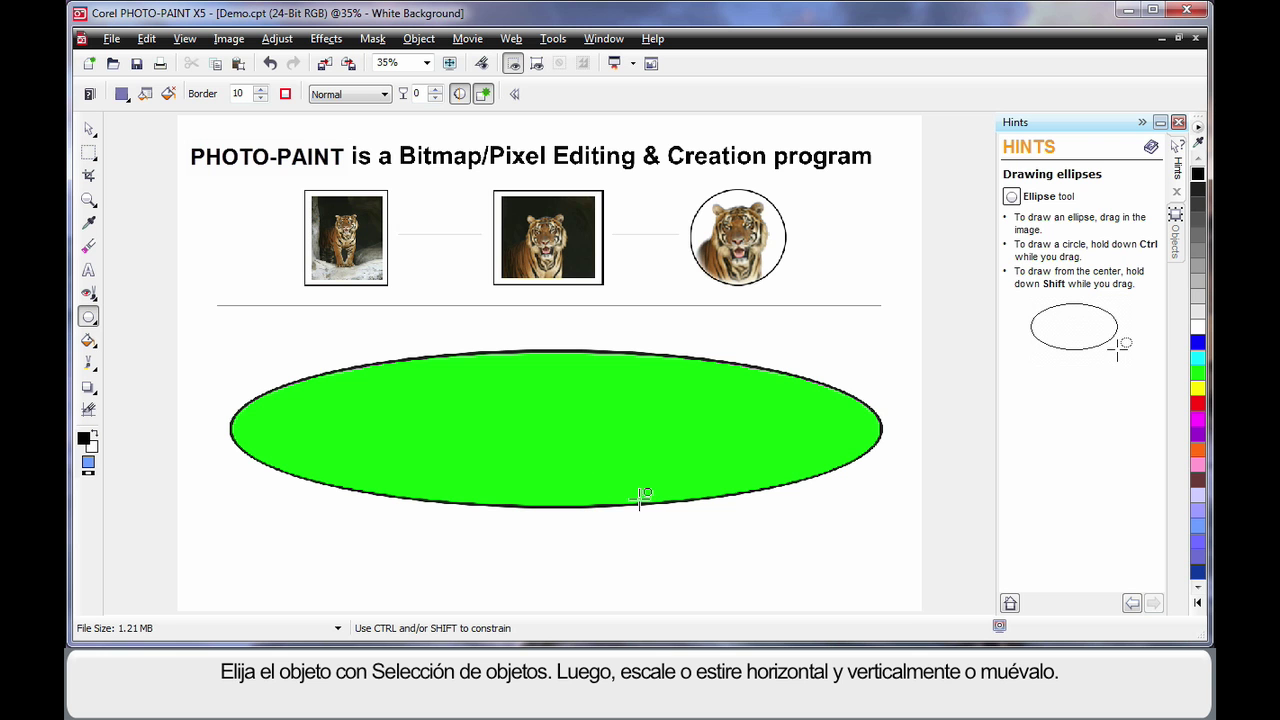
Scale the green ellipse down to about 77.661 × 24.956 and centre it below the divider.
left_click(88, 128)
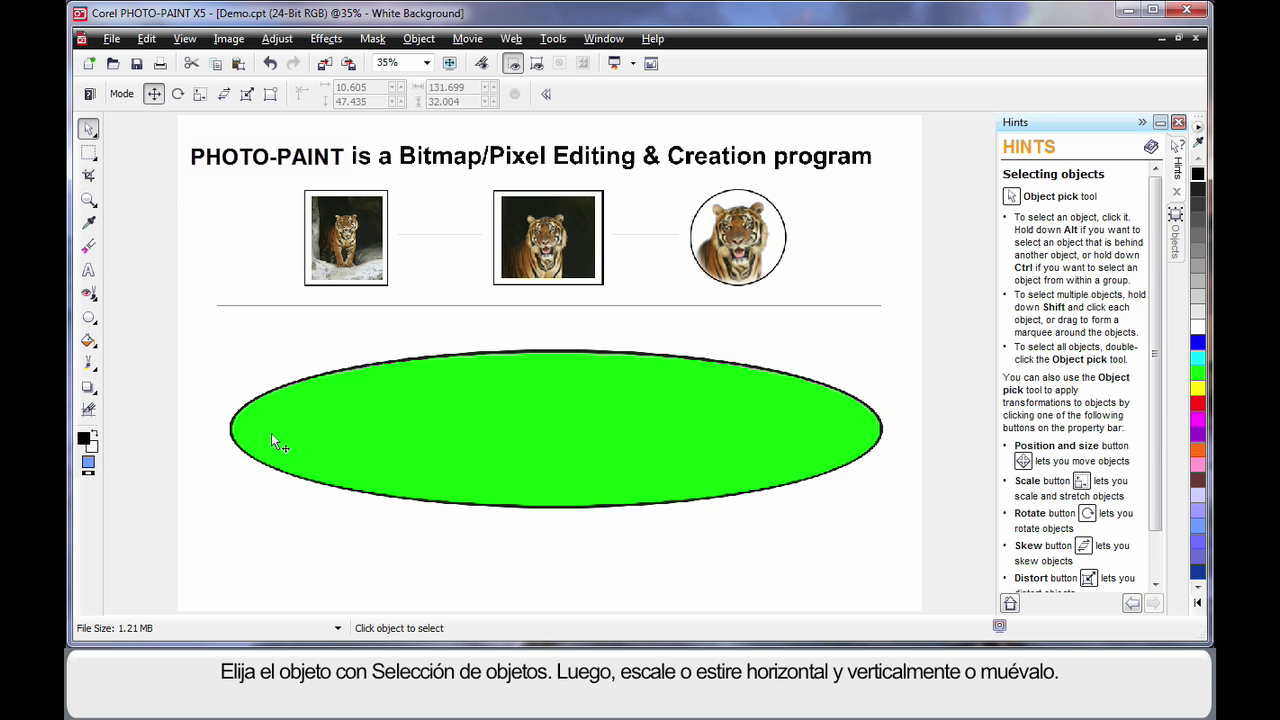
left_click(575, 466)
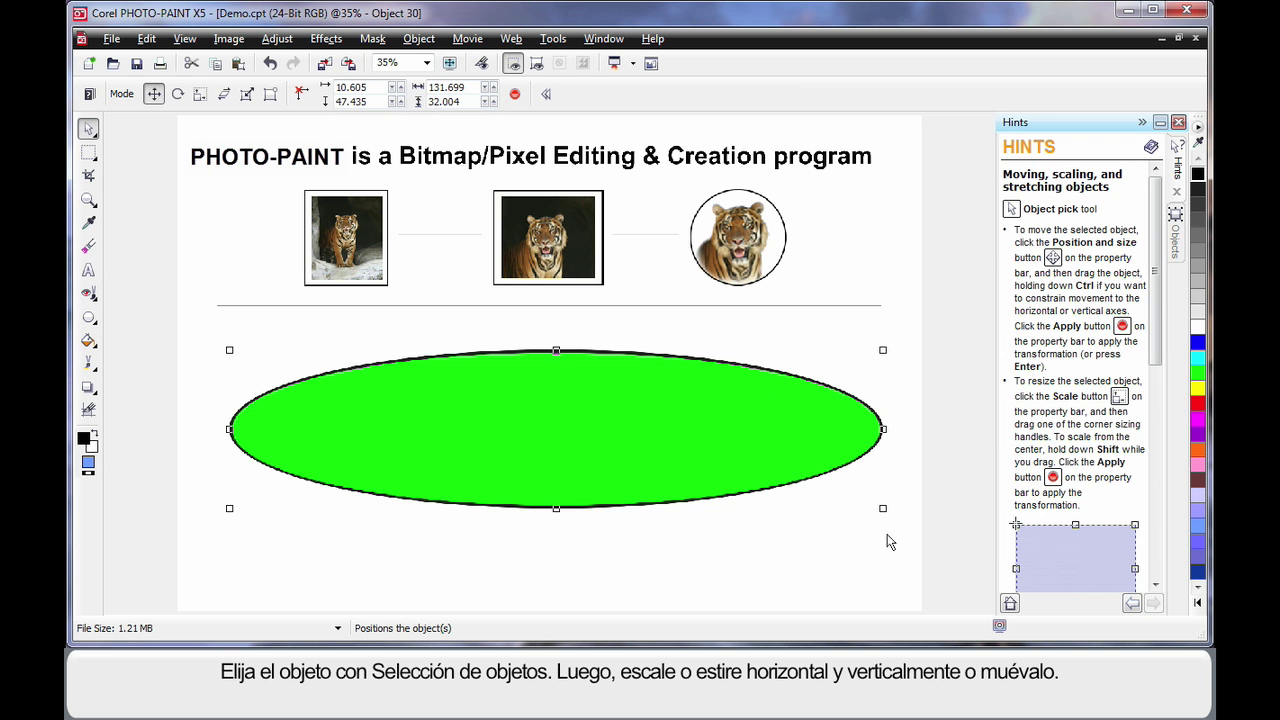
left_click_drag(882, 508, 707, 466)
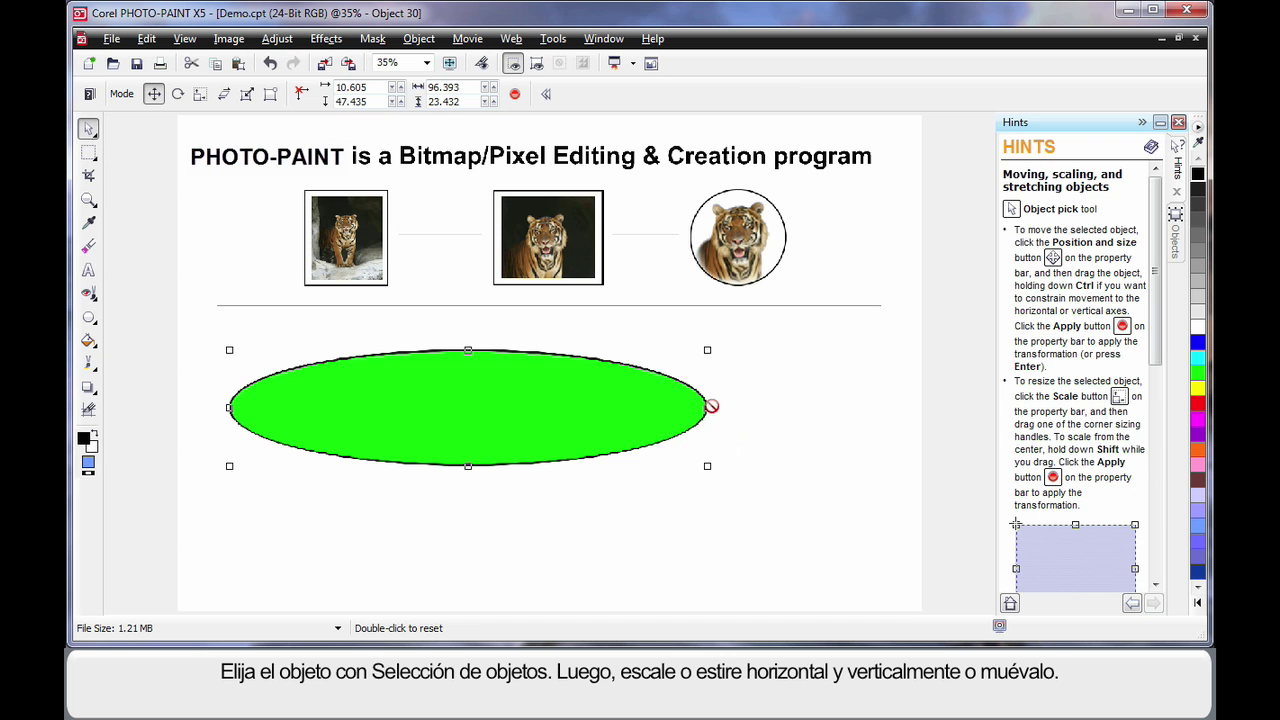
left_click_drag(708, 407, 614, 407)
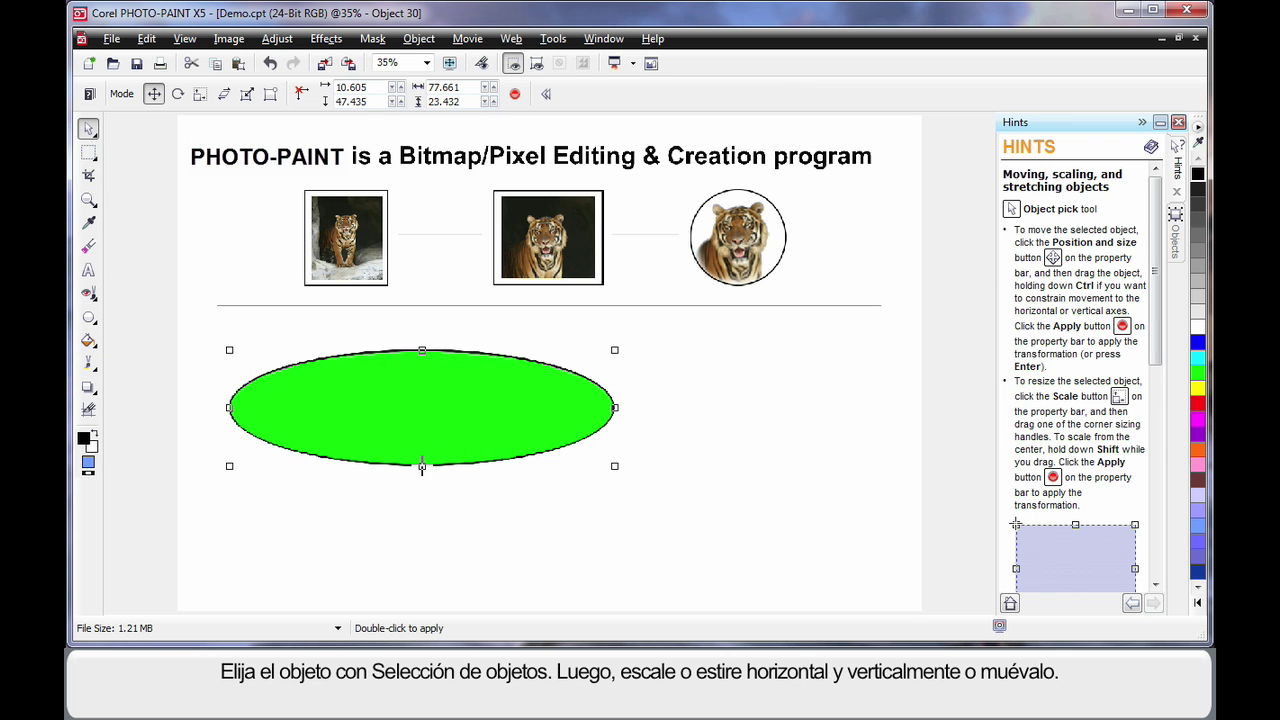
mouse_move(425, 467)
left_mouse_down()
mouse_move(423, 509)
mouse_move(425, 474)
left_mouse_up()
left_click_drag(428, 430, 560, 460)
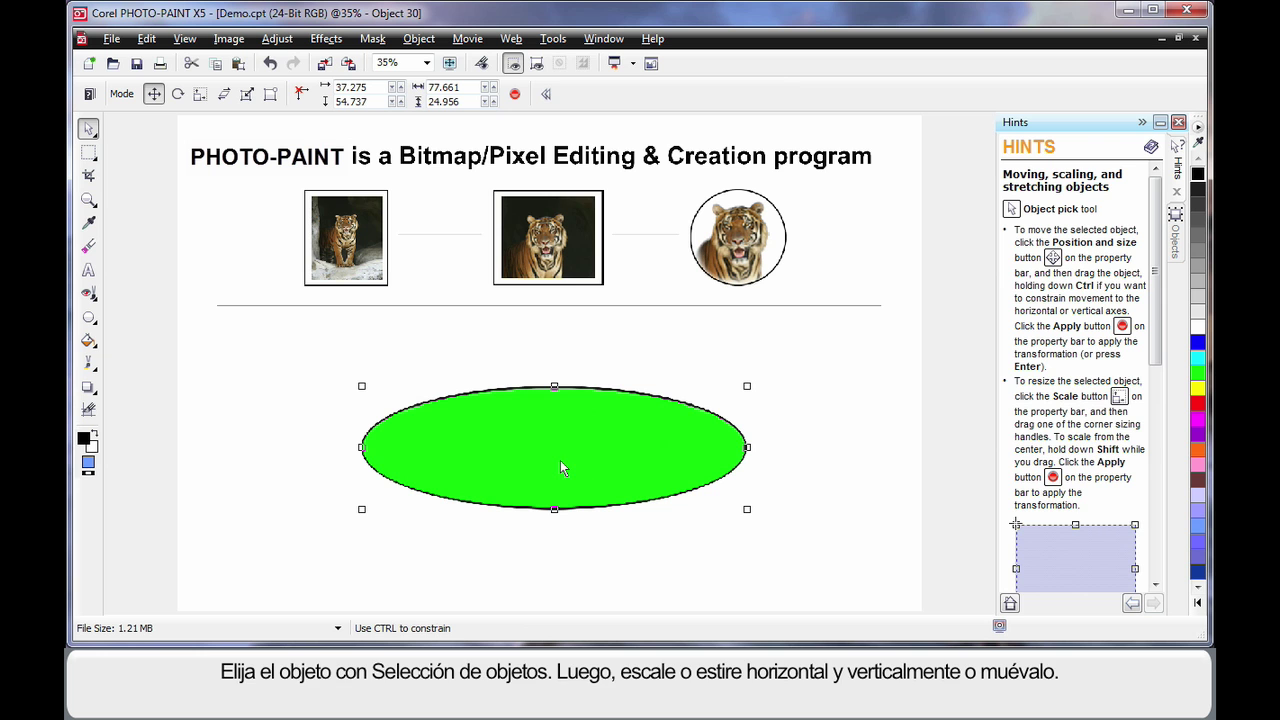
Switch the ellipse to Distort mode and pull its bottom-right handle slightly.
left_click(589, 438)
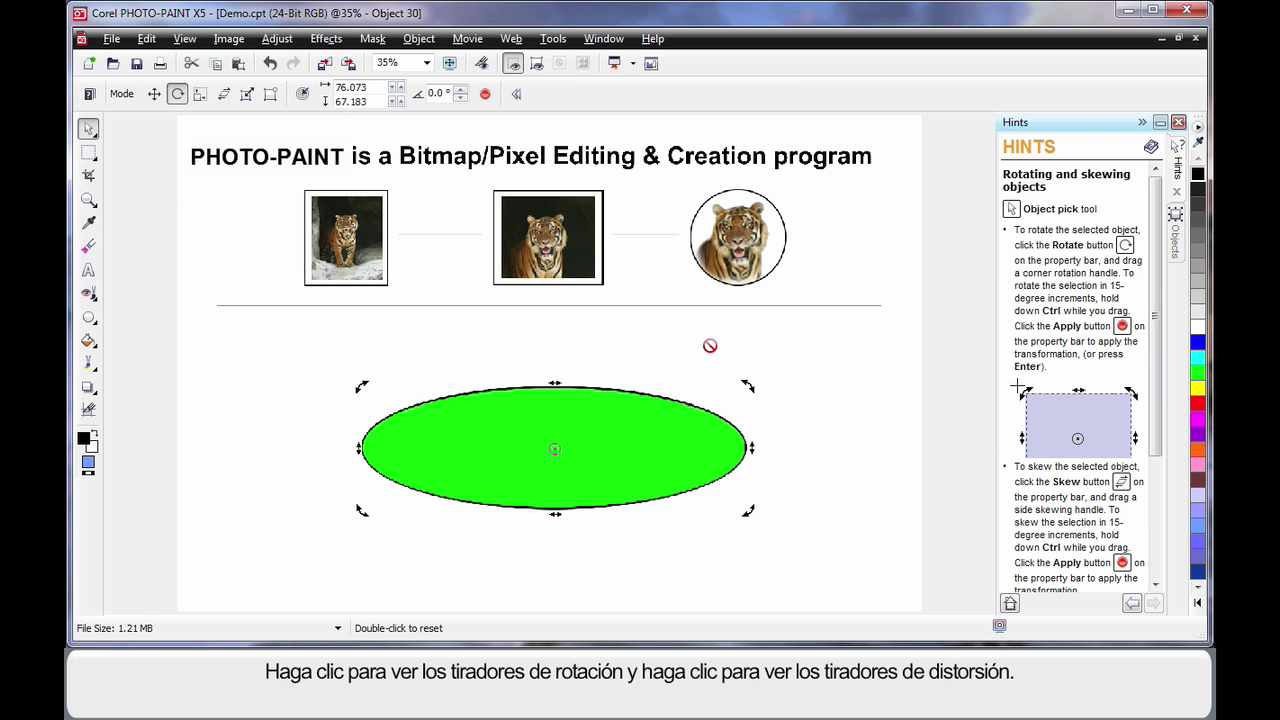
left_click(632, 449)
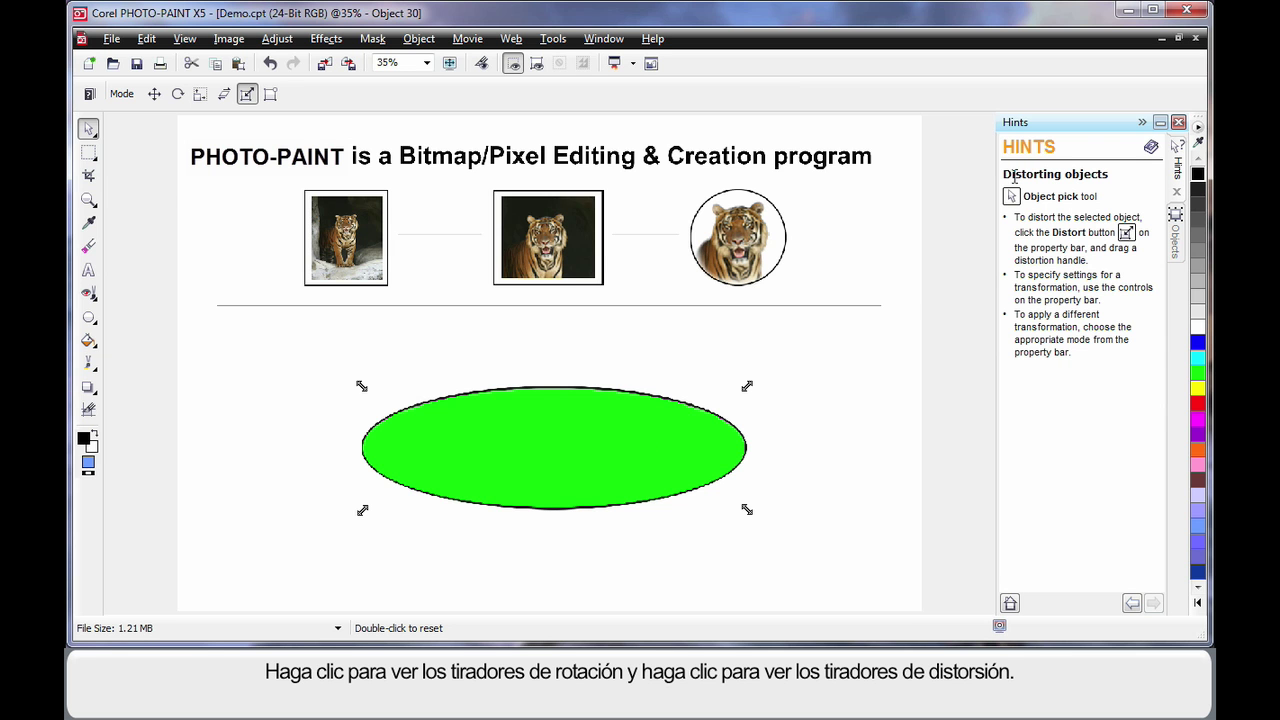
mouse_move(747, 510)
left_mouse_down()
mouse_move(576, 461)
mouse_move(583, 486)
mouse_move(746, 531)
mouse_move(811, 451)
mouse_move(840, 372)
mouse_move(671, 491)
mouse_move(563, 446)
mouse_move(600, 494)
mouse_move(762, 522)
mouse_move(766, 494)
mouse_move(759, 510)
left_mouse_up()
Put the ellipse in Perspective mode and pull its top handles inward into a tall oval.
left_click(616, 444)
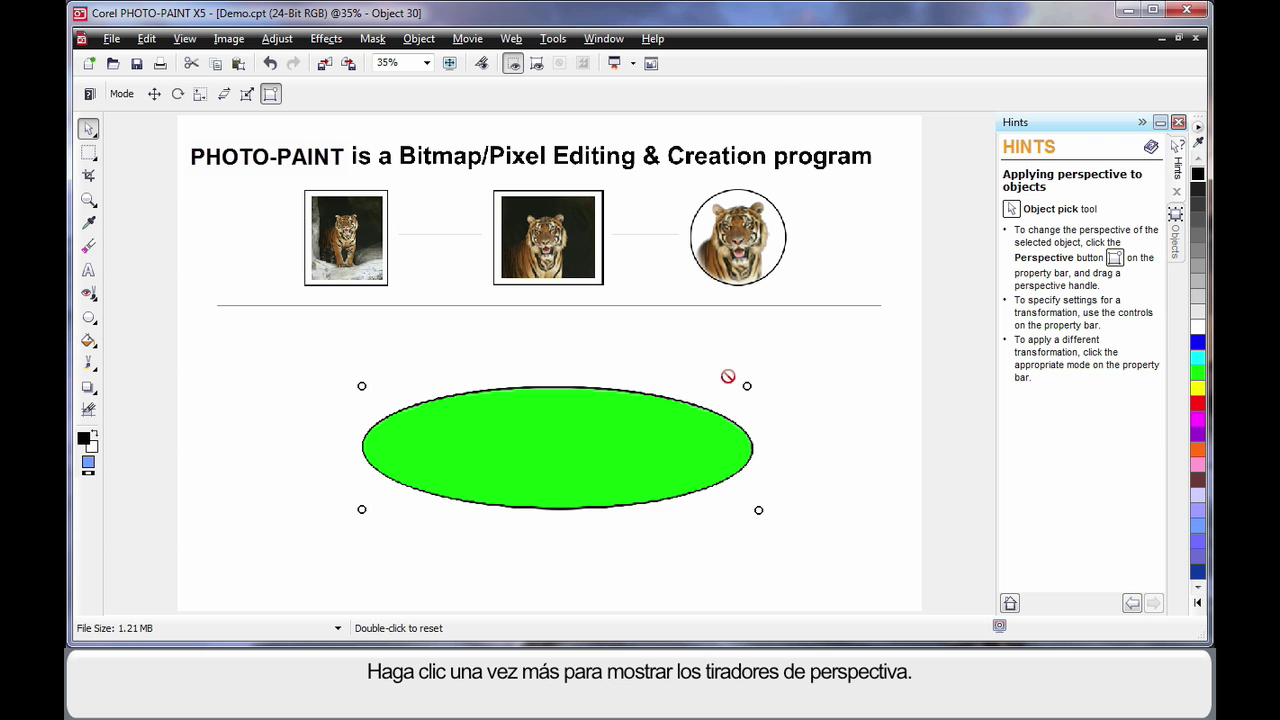
left_click_drag(748, 386, 592, 402)
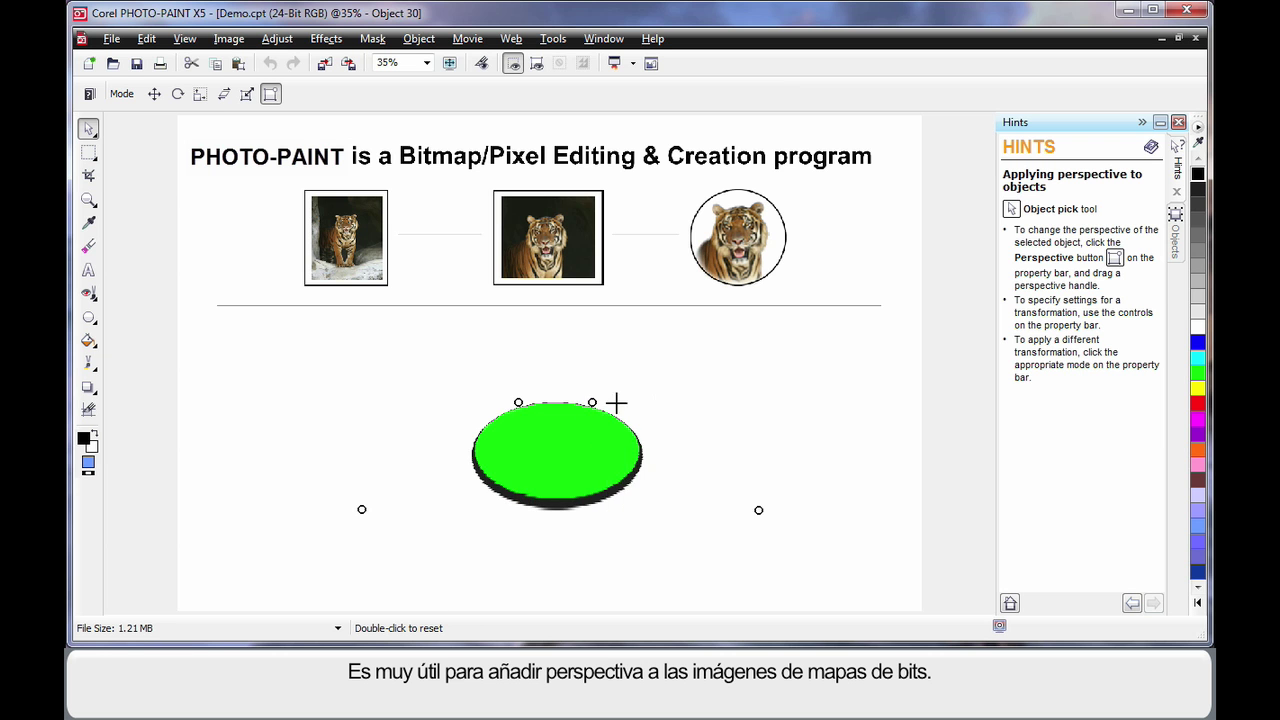
key("ctrl+z")
left_click_drag(712, 379, 617, 346)
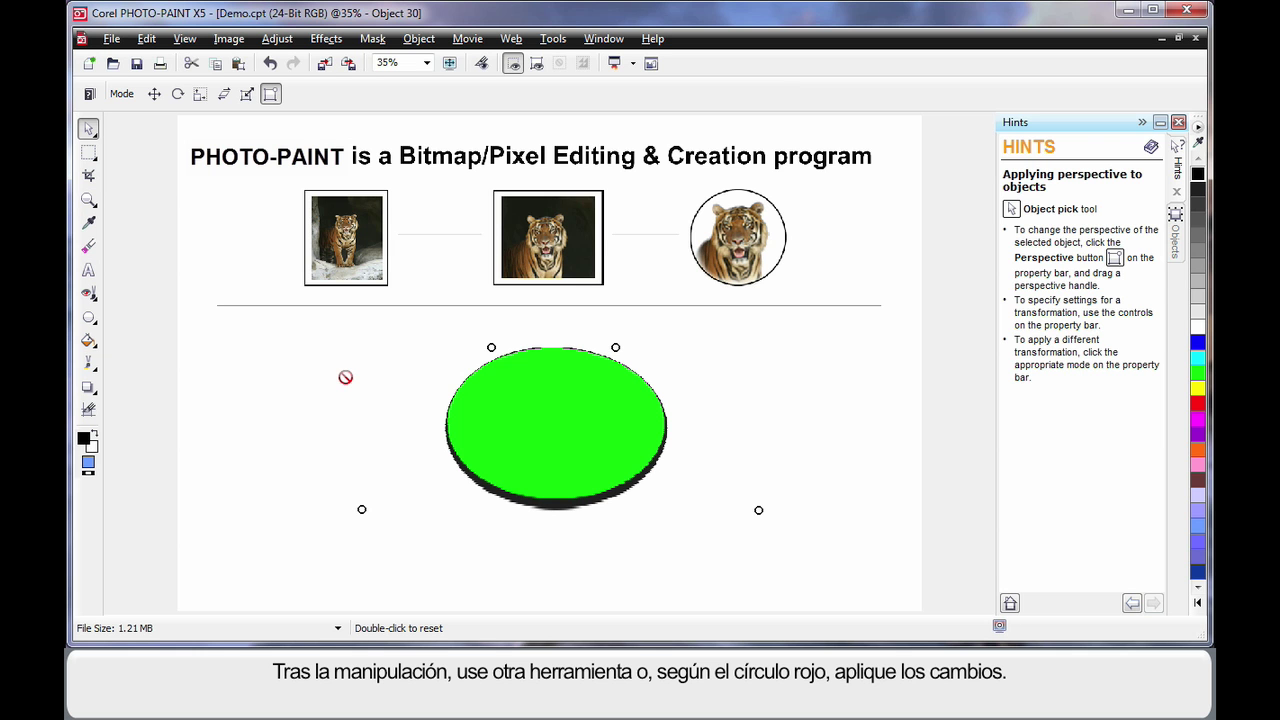
Apply the perspective transformation and deselect the green ellipse.
right_click(554, 411)
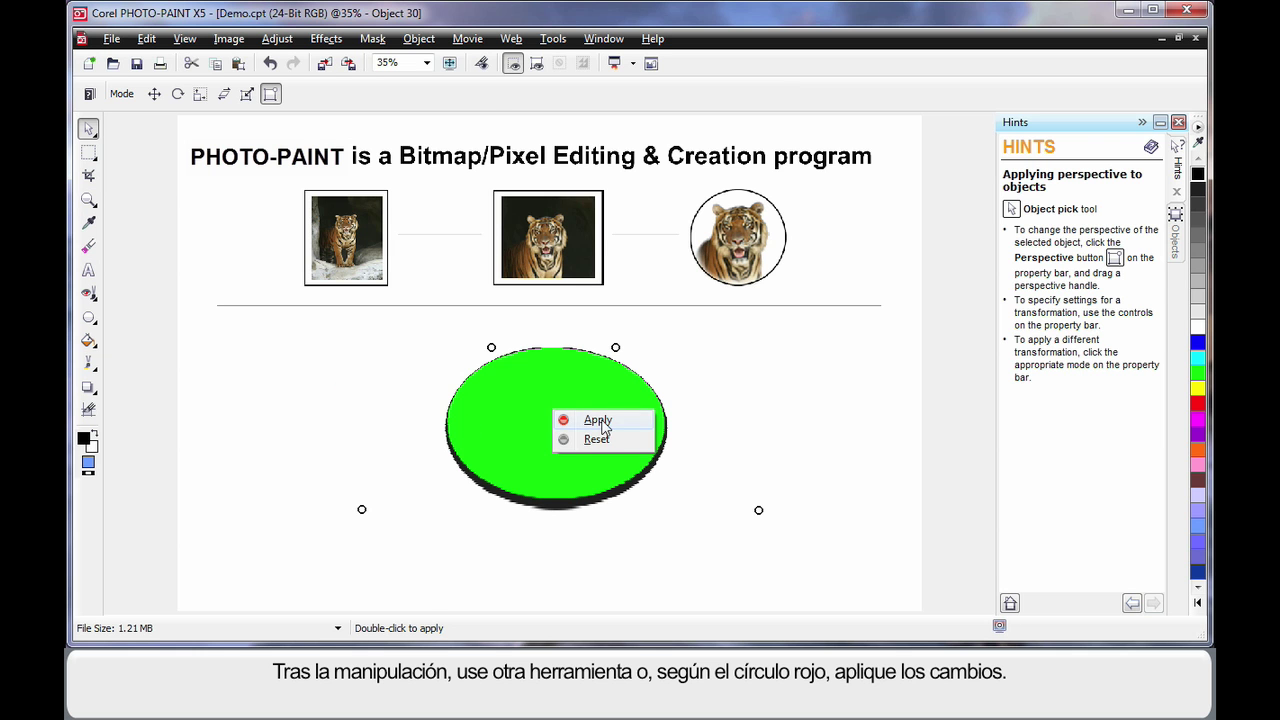
left_click(598, 420)
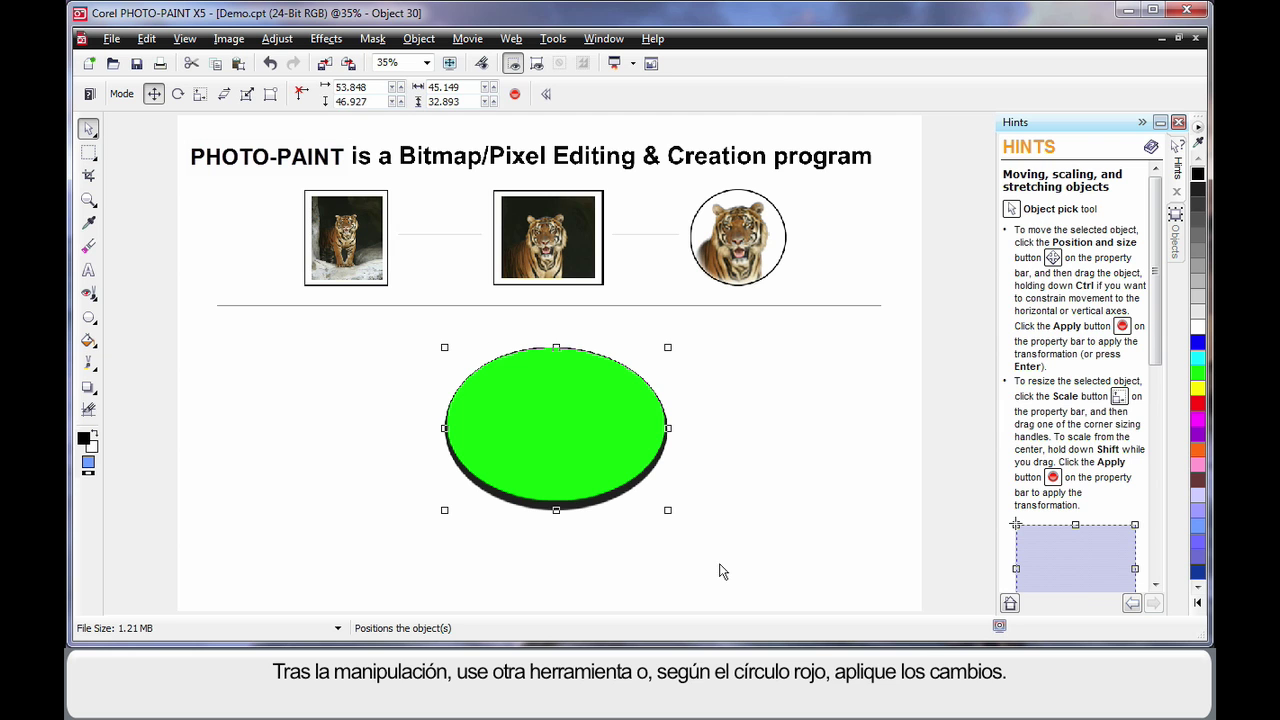
left_click(719, 566)
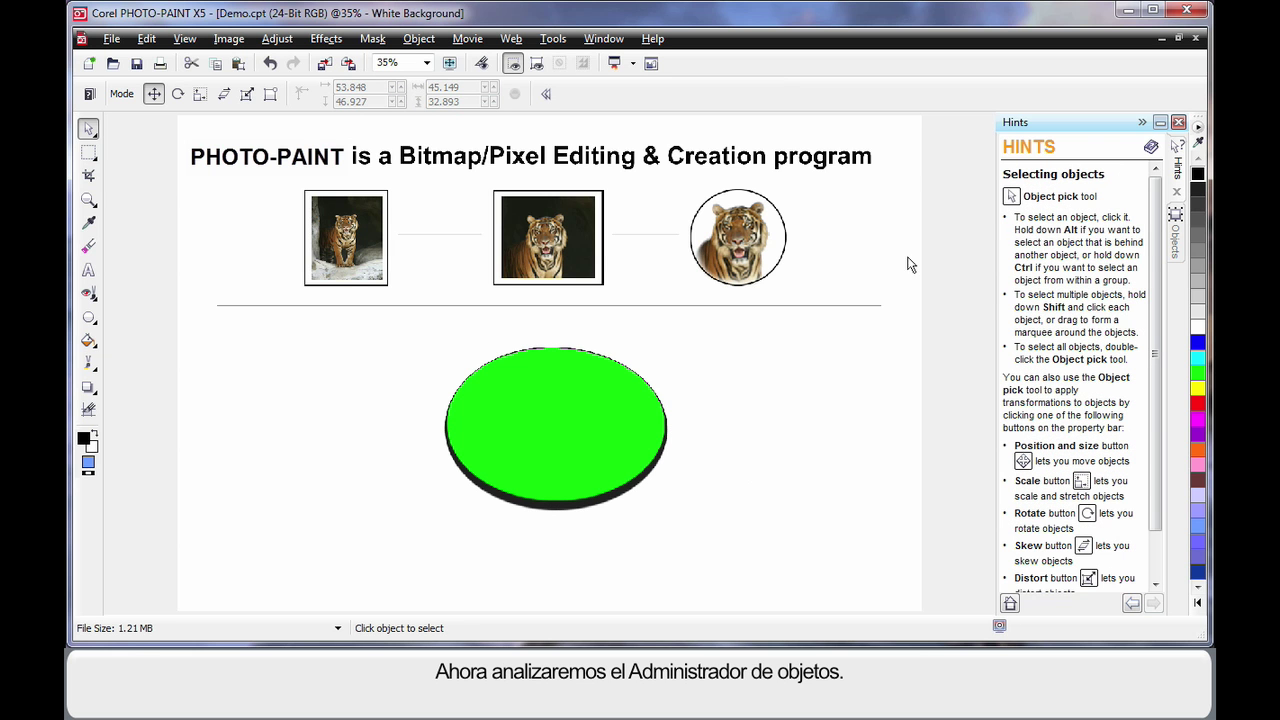
Show the Object Manager list, with the green ellipse as Object 30 on top, and enlarge its thumbnails.
left_click(1178, 236)
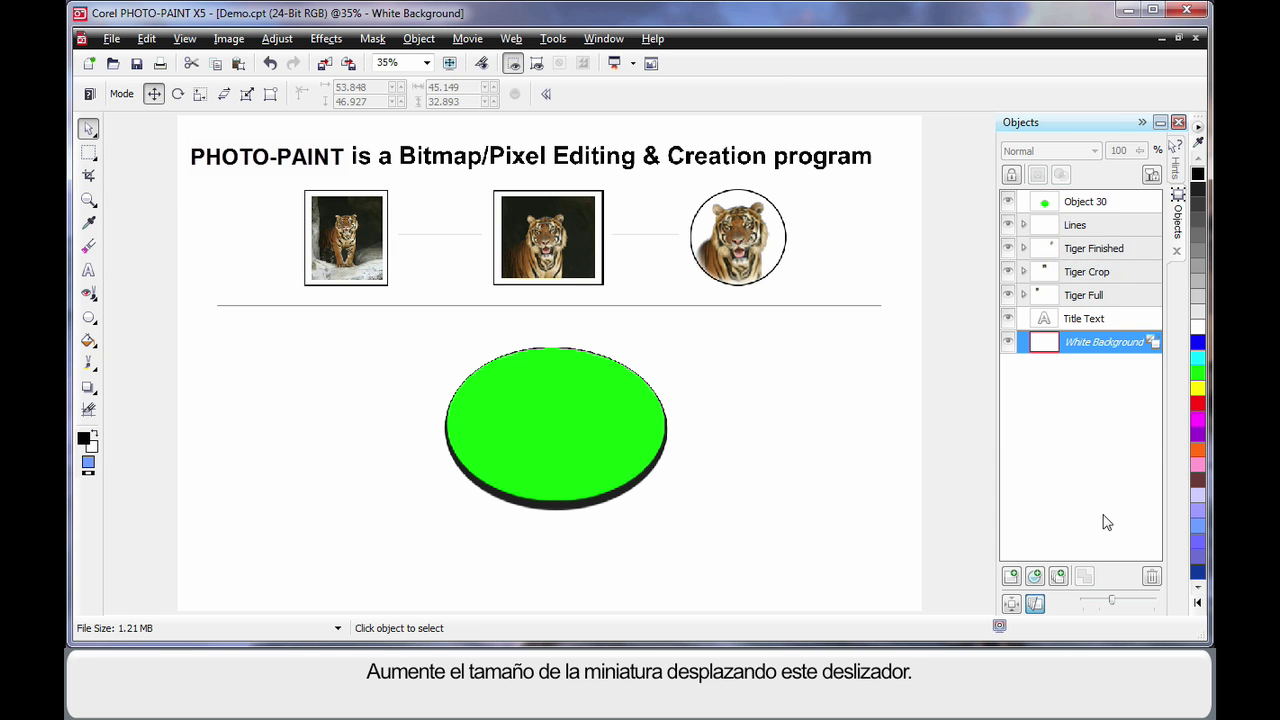
left_click_drag(1116, 607, 1128, 605)
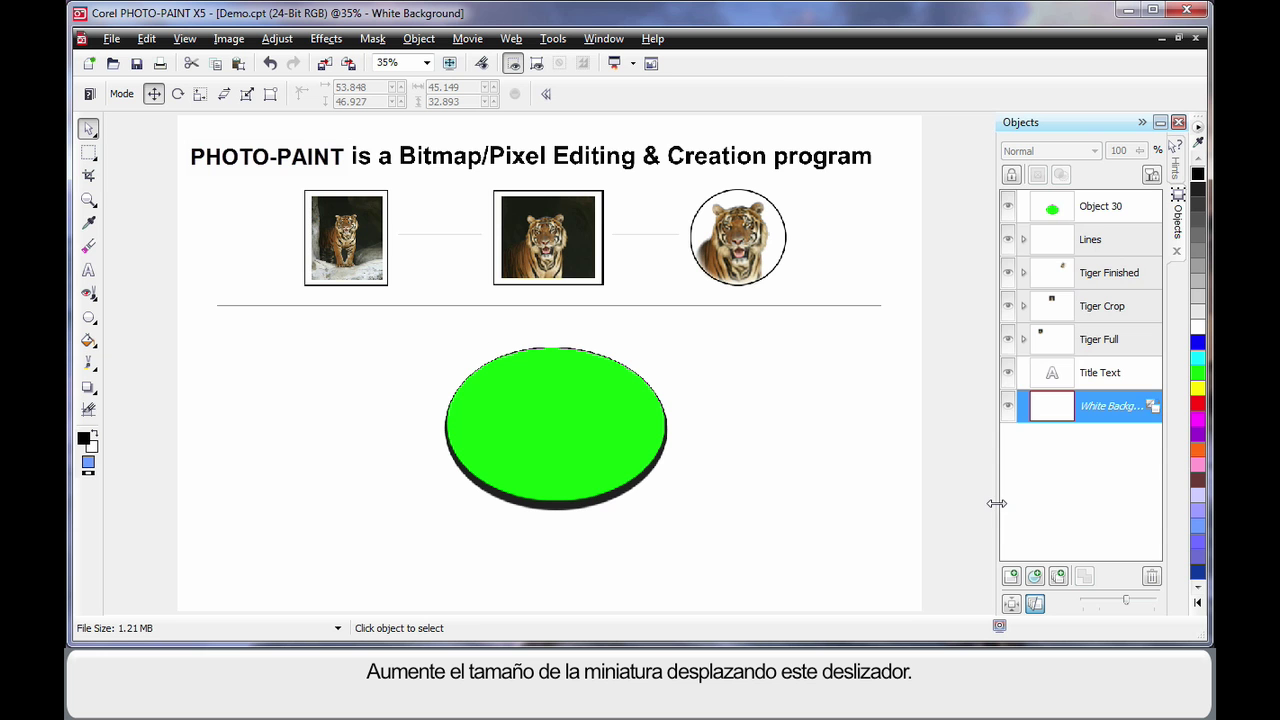
Widen the Objects docker, enlarge the thumbnails further, and leave Thumbnail Extents Mode on.
left_click_drag(996, 503, 944, 513)
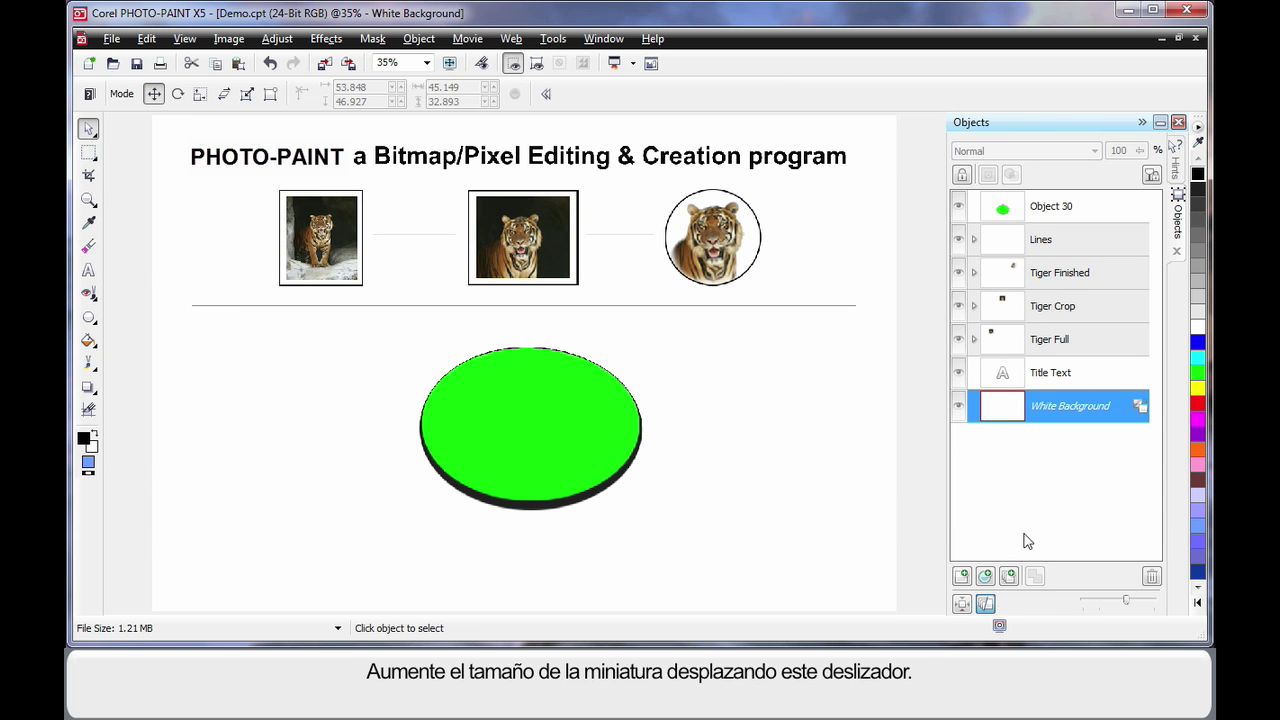
left_click_drag(1126, 601, 1138, 604)
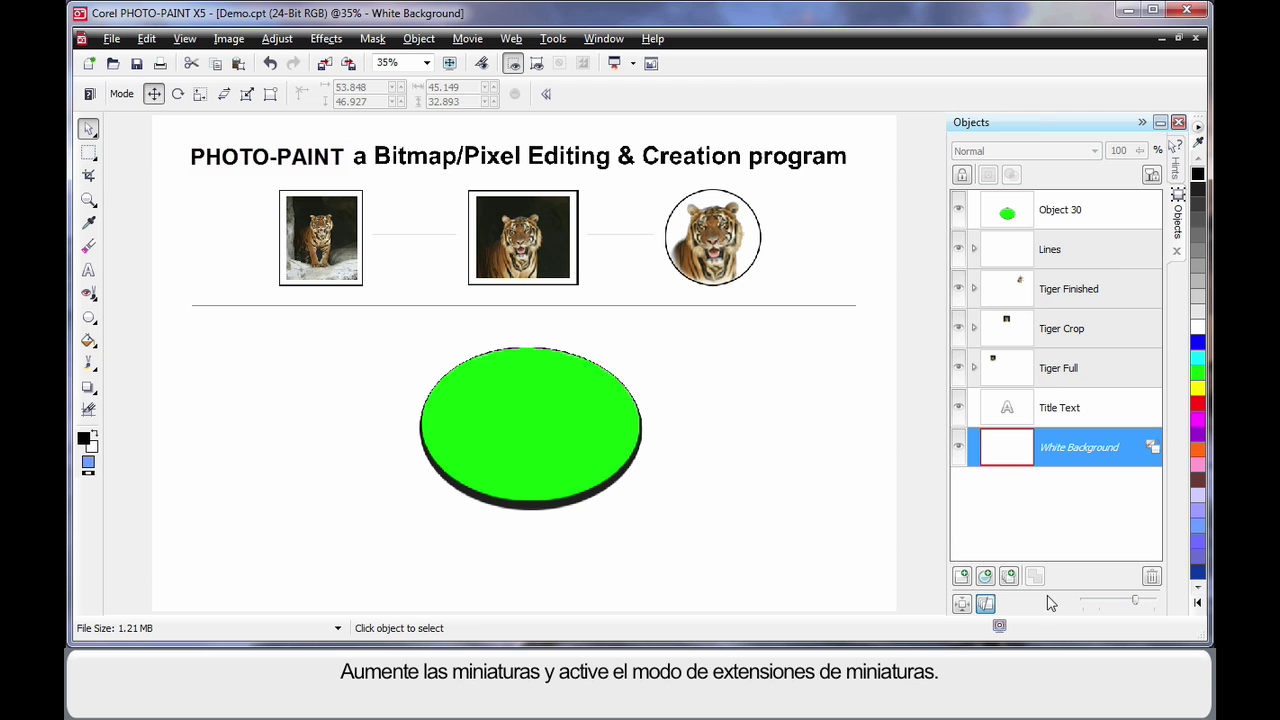
left_click(961, 605)
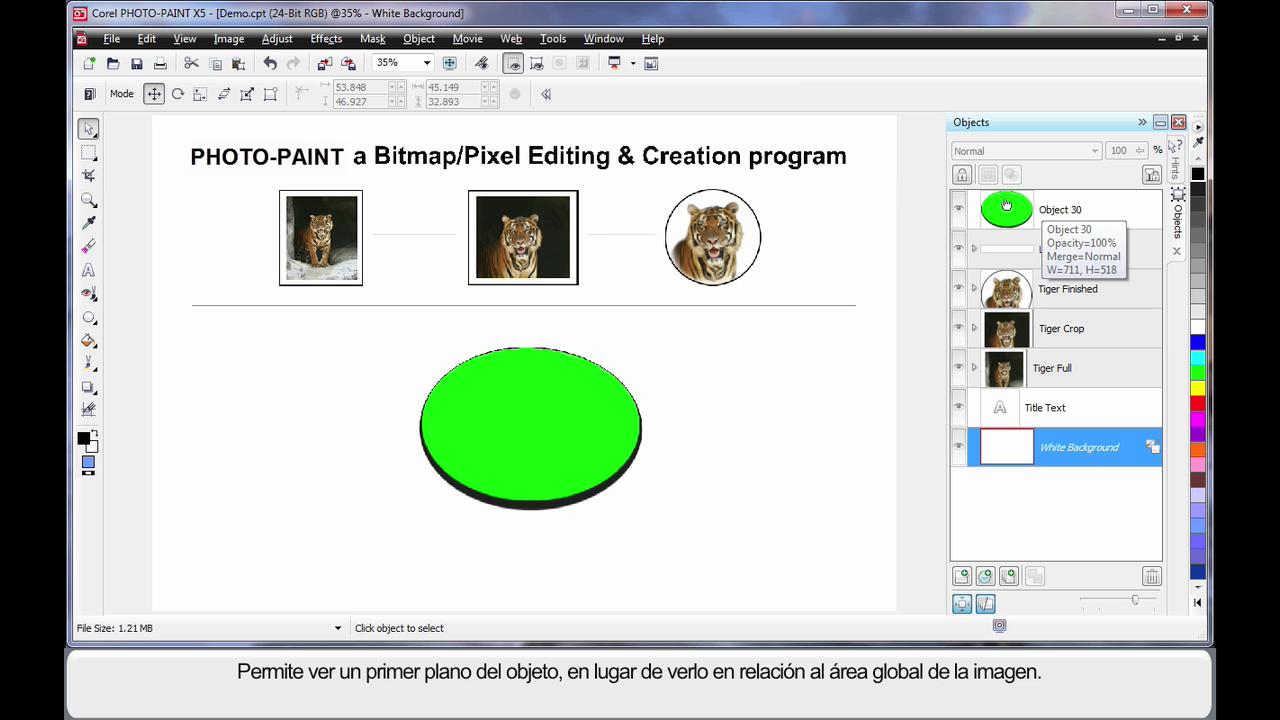
left_click(961, 605)
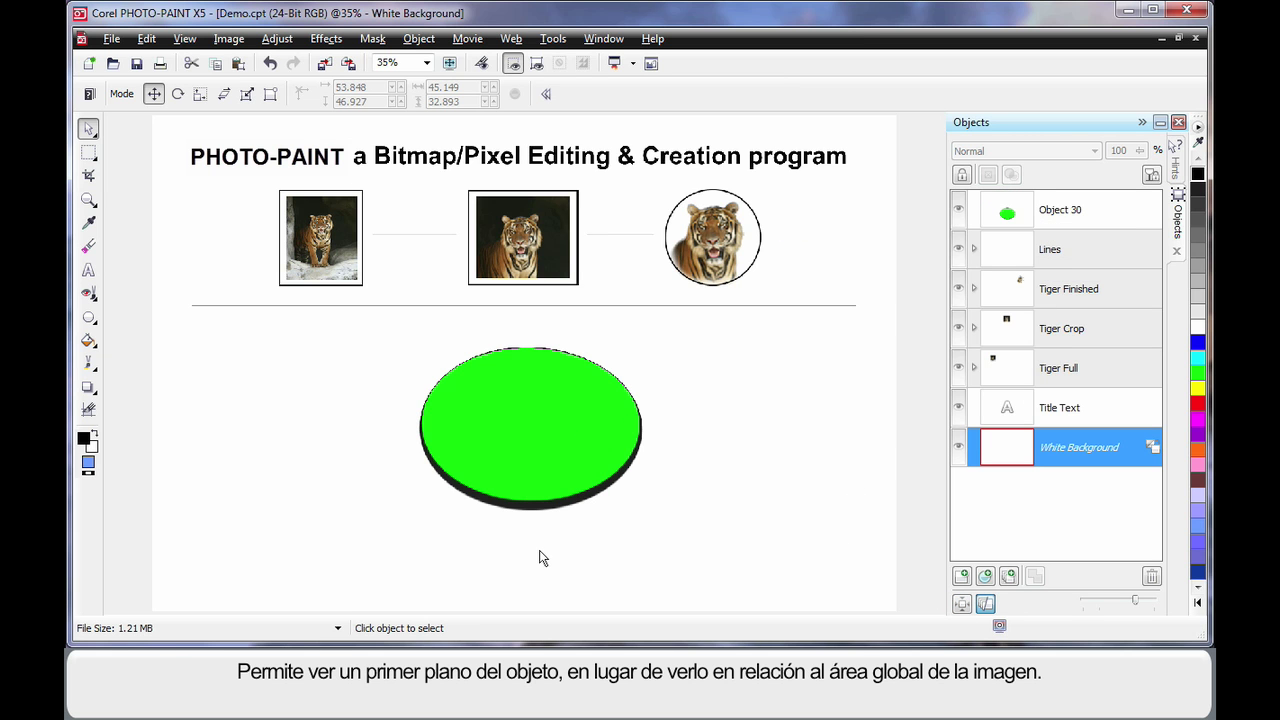
left_click(961, 605)
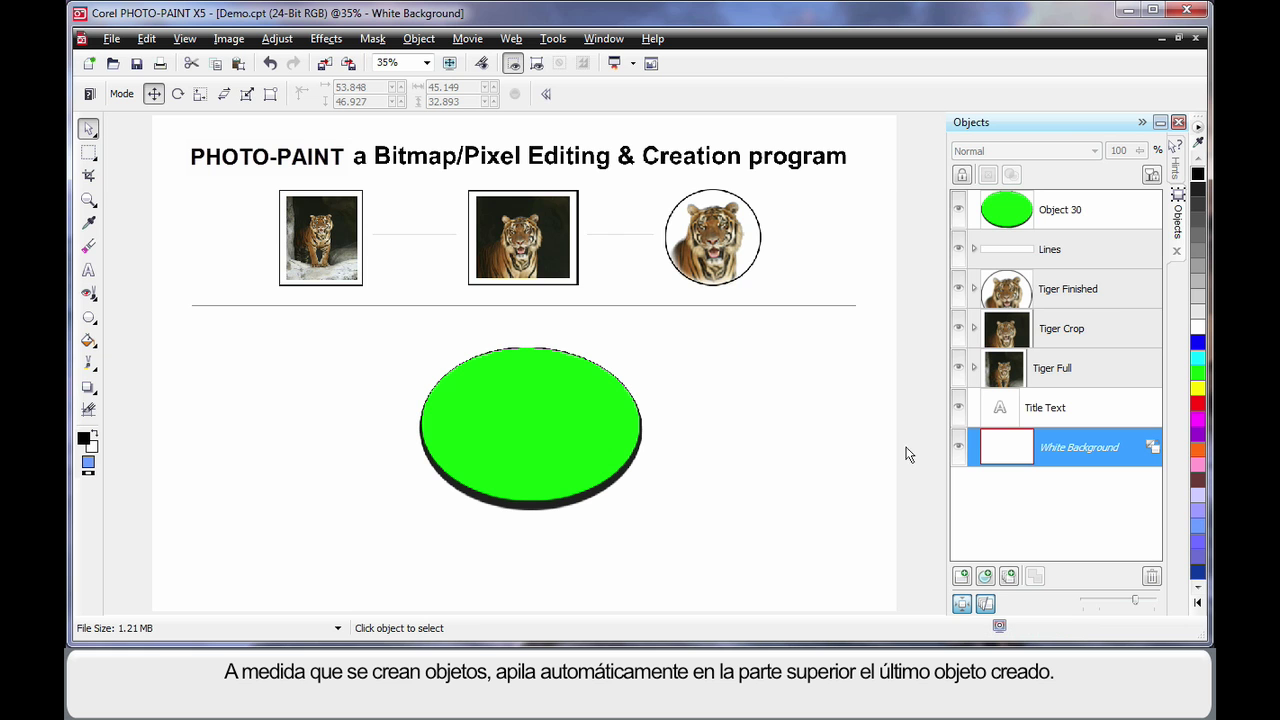
left_click(89, 317)
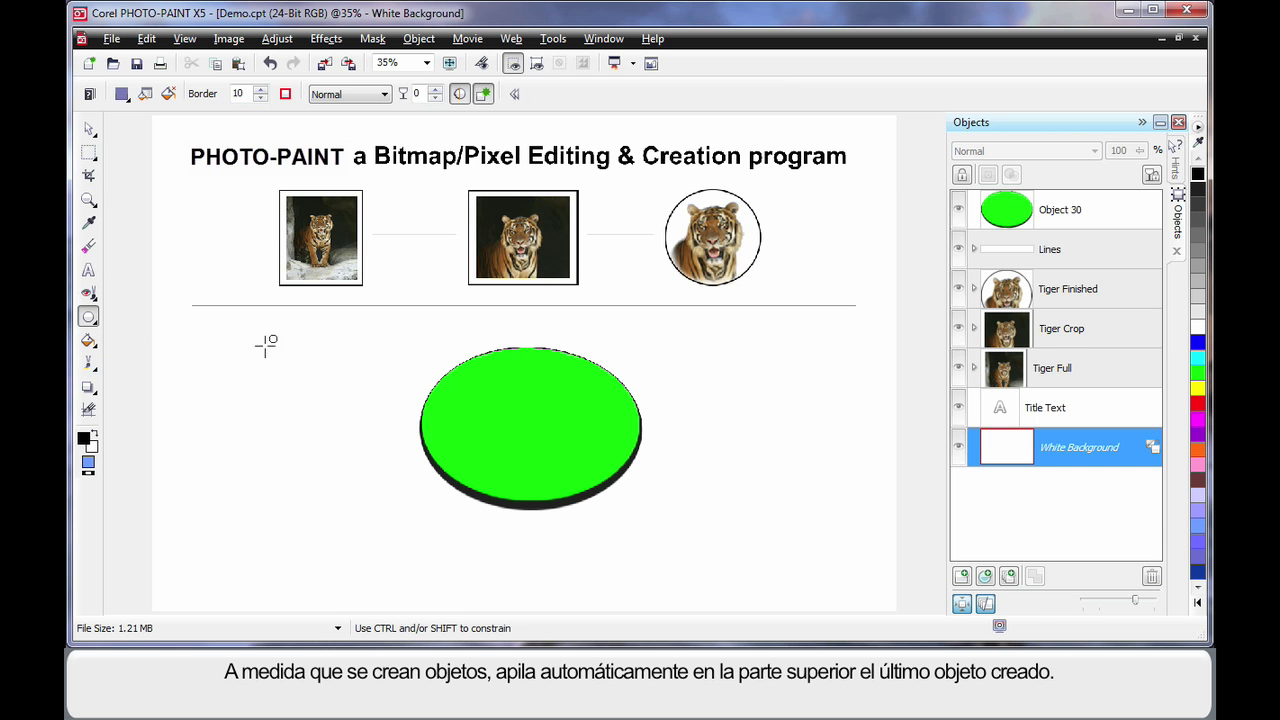
mouse_move(236, 340)
left_mouse_down()
mouse_move(249, 372)
mouse_move(394, 424)
mouse_move(393, 457)
left_mouse_up()
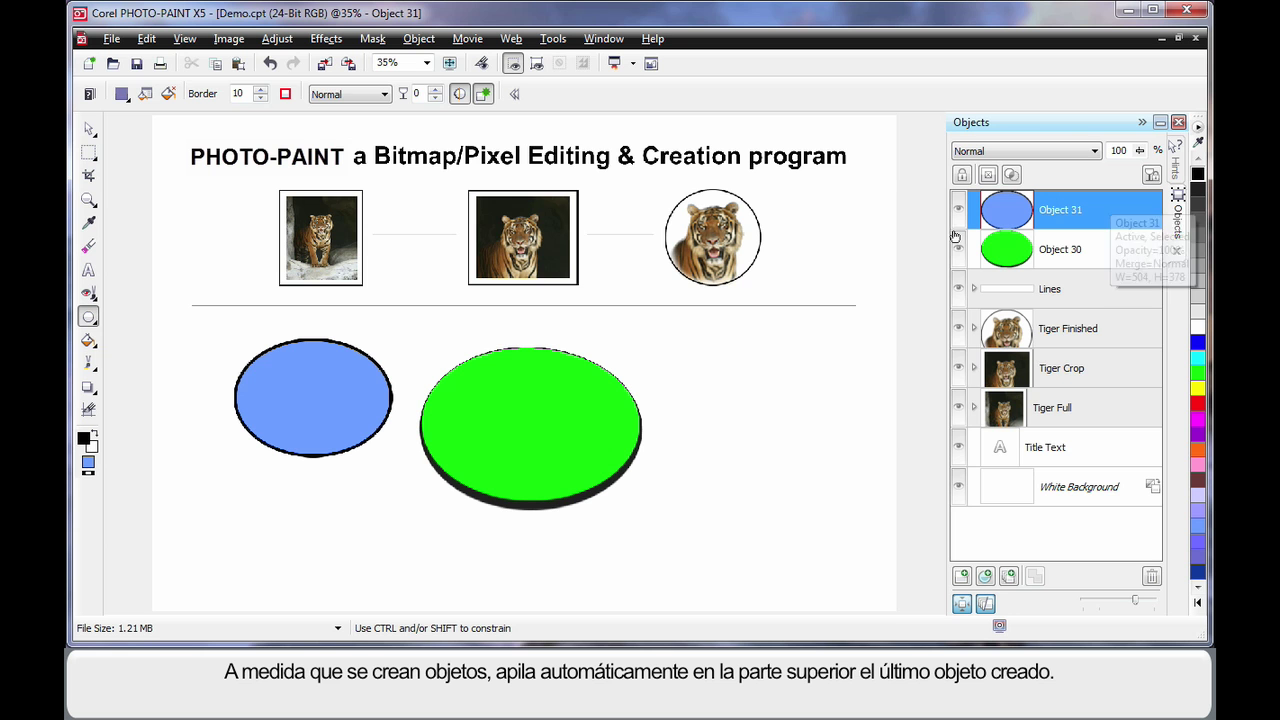
left_click(89, 130)
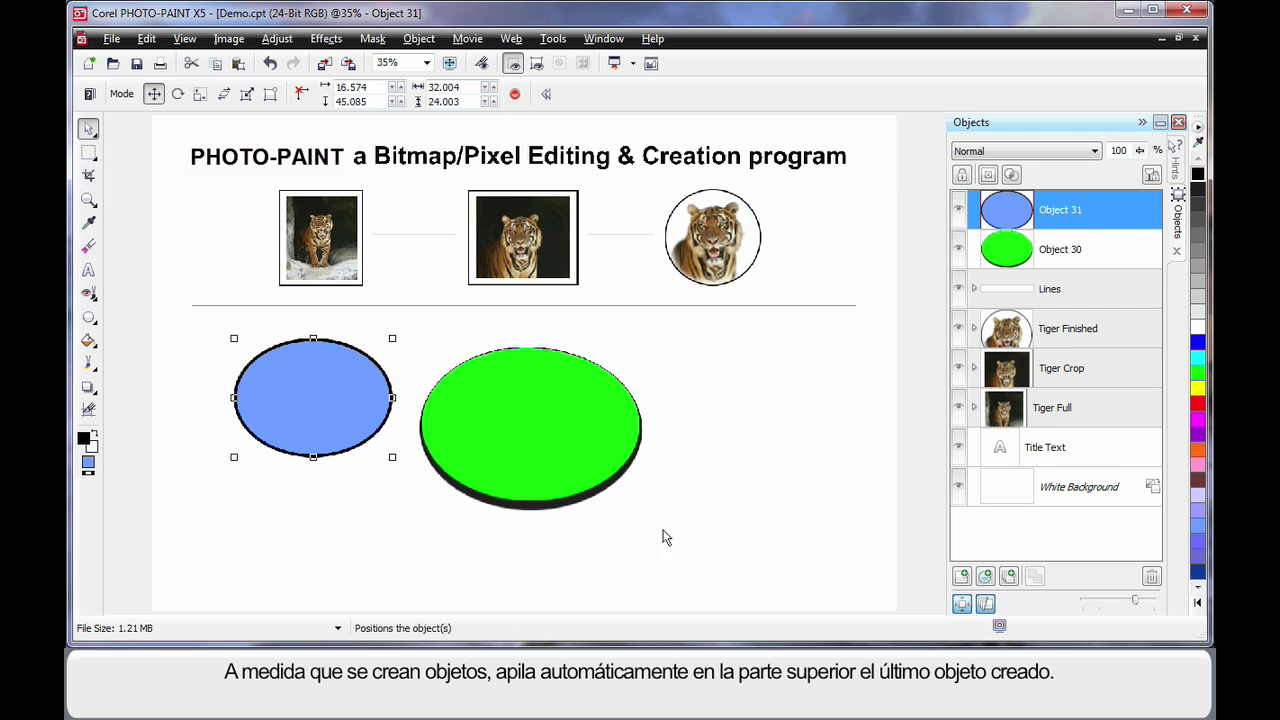
key("Delete")
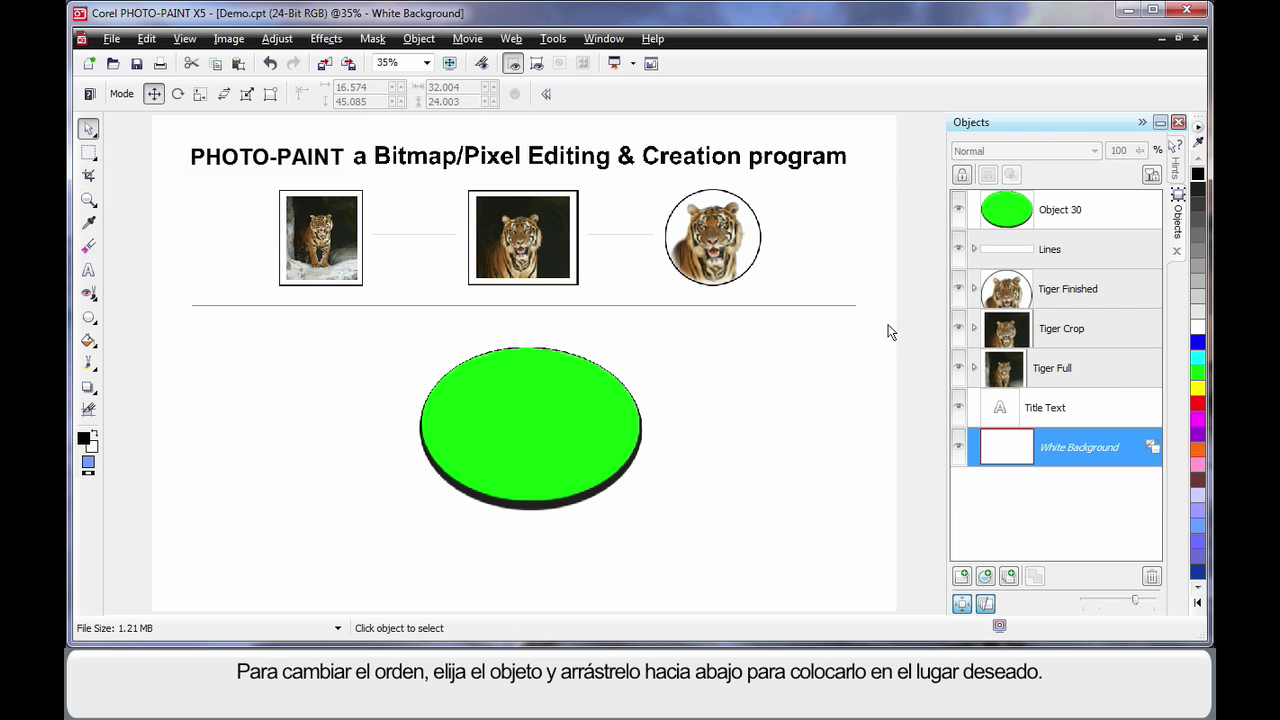
Restack Object 30 just above White Background, then move the green ellipse slightly lower.
left_click_drag(1045, 212, 1072, 427)
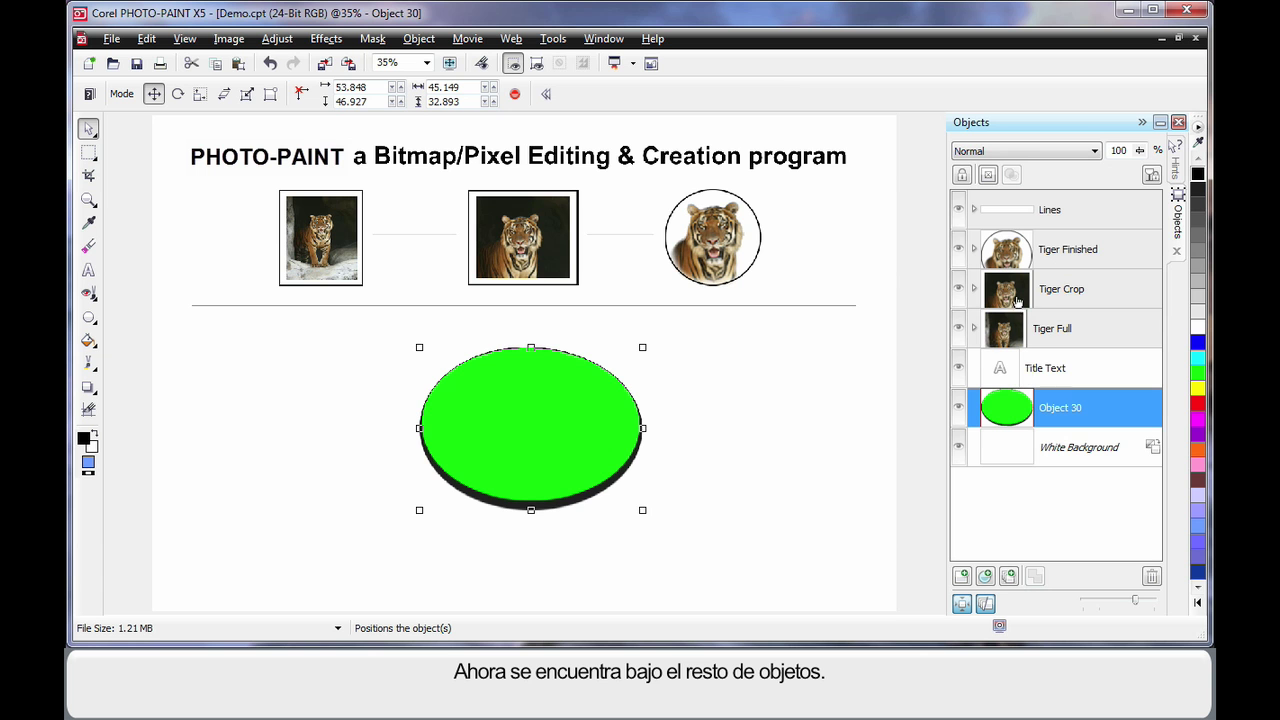
left_click_drag(577, 446, 737, 272)
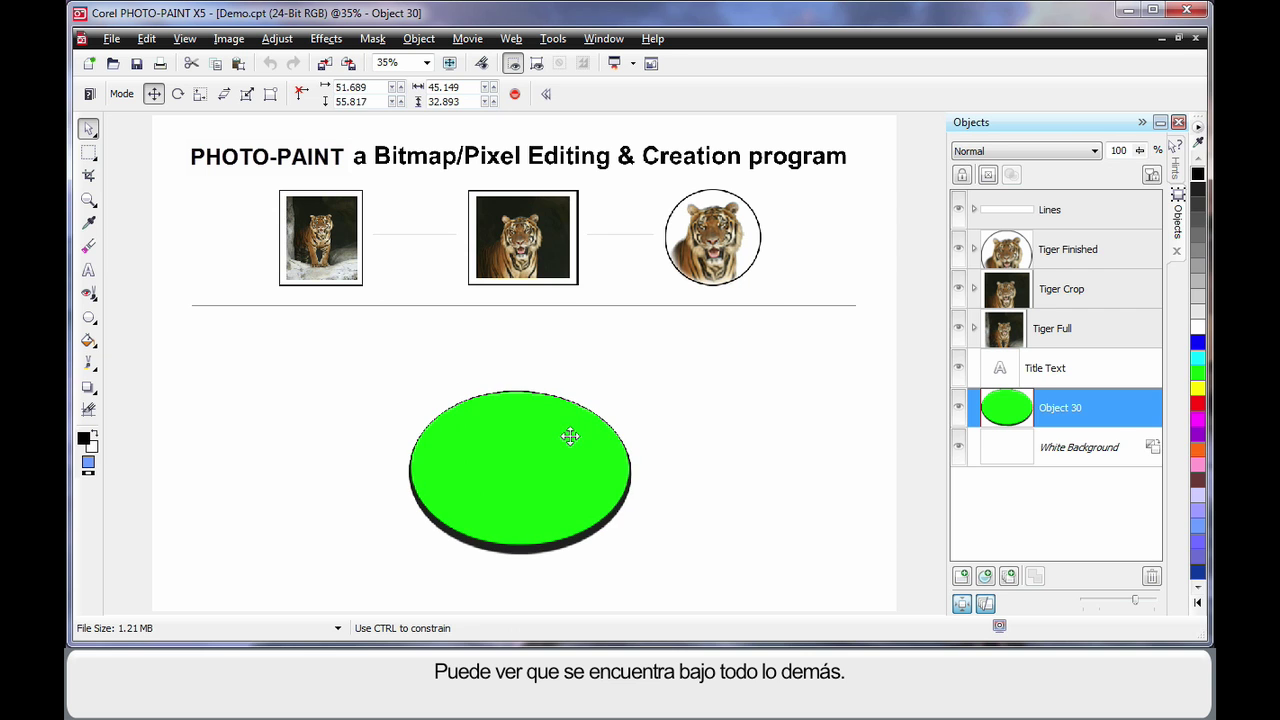